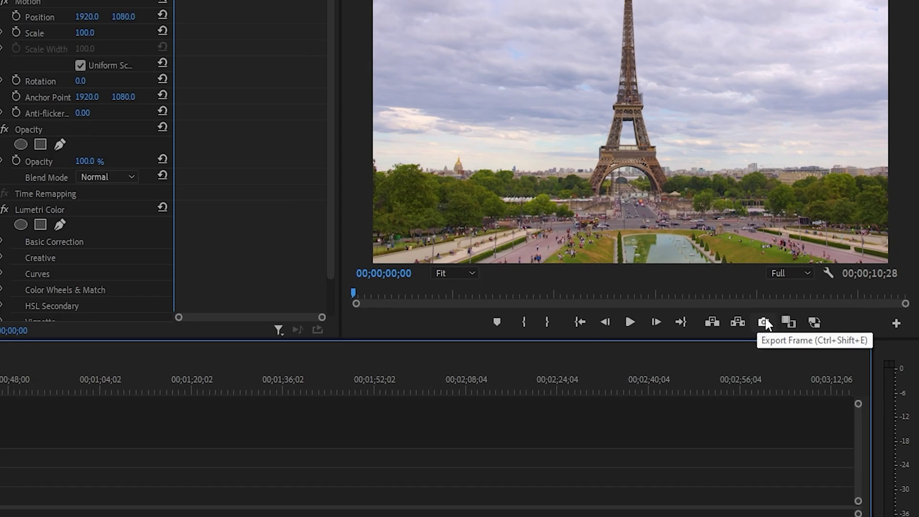
# Step: Export the first frame of the Eiffel Tower sequence as a PNG still with Import into project enabled
pyautogui.click(764, 322)
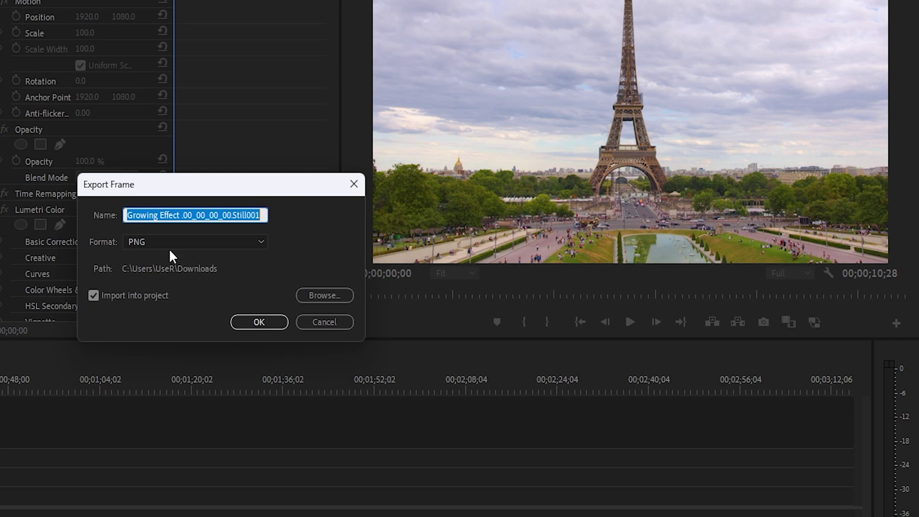
pyautogui.click(165, 242)
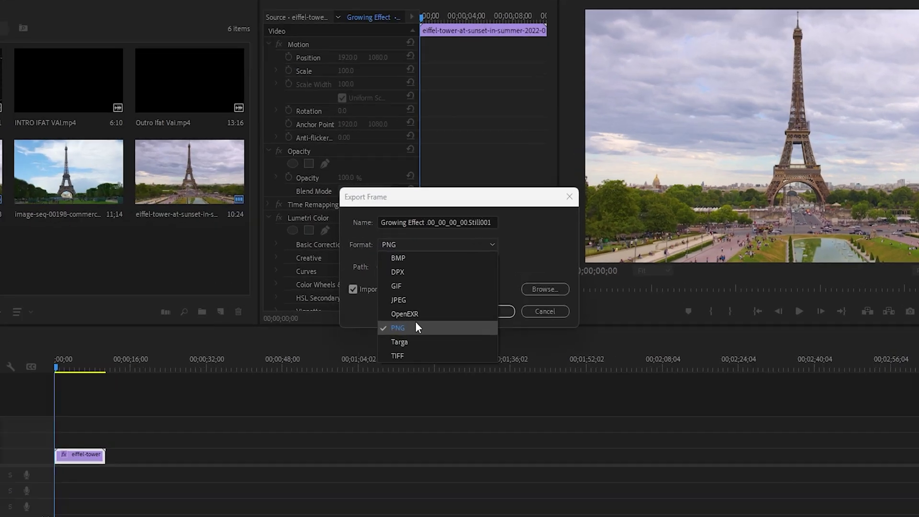
pyautogui.click(416, 328)
pyautogui.click(339, 293)
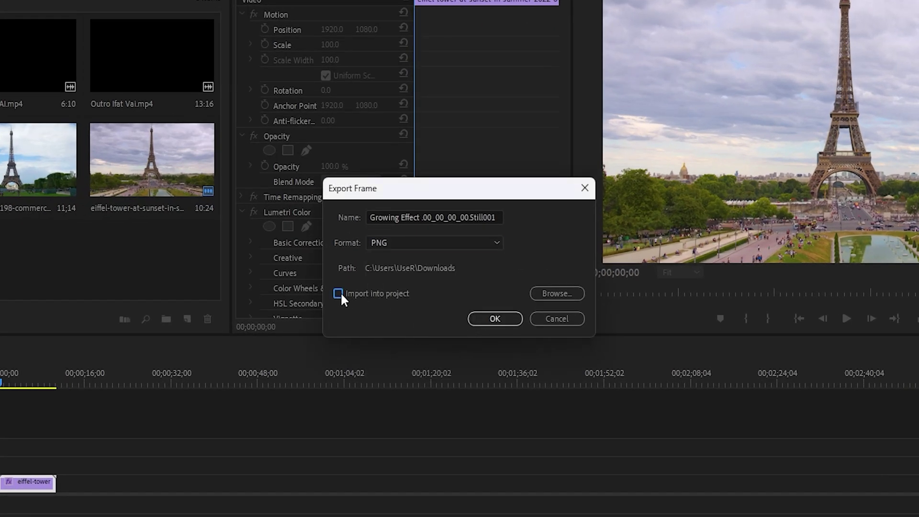
pyautogui.click(495, 318)
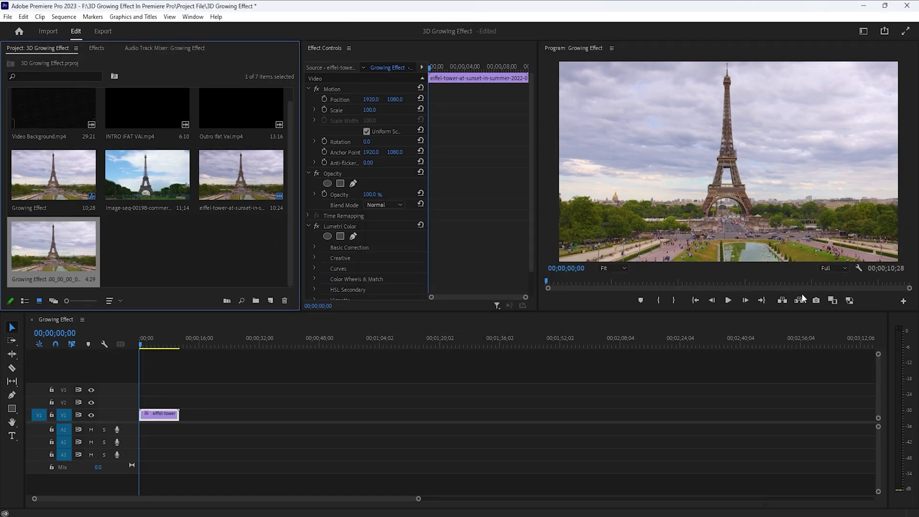
# Step: Export three more PNG stills of the same frame and import them into the project
pyautogui.hotkey('ctrl', 'shift', 'e')
pyautogui.press('Return')
pyautogui.hotkey('ctrl', 'shift', 'e')
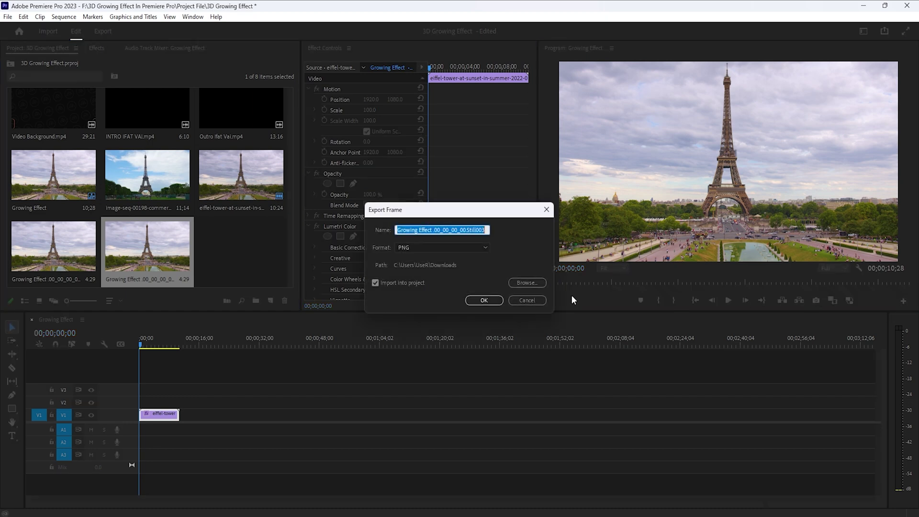
pyautogui.click(481, 301)
pyautogui.click(817, 301)
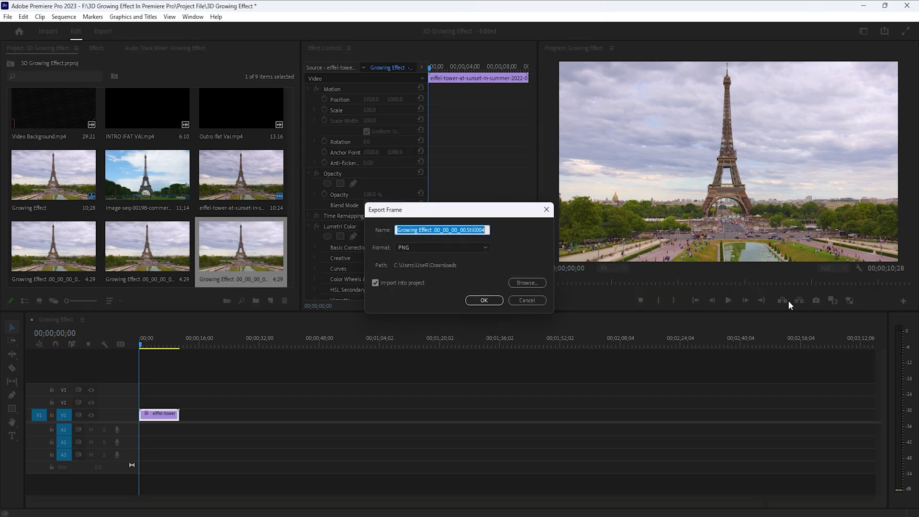
pyautogui.click(480, 301)
# Step: Stack the four exported stills on tracks V2 to V5 above the tower video, starting at the sequence's beginning
pyautogui.moveTo(54, 183); pyautogui.dragTo(155, 402)
pyautogui.moveTo(139, 184); pyautogui.dragTo(140, 389)
pyautogui.moveTo(230, 181); pyautogui.dragTo(147, 376)
pyautogui.moveTo(43, 241); pyautogui.dragTo(146, 365)
pyautogui.press('=')
pyautogui.press('=')
pyautogui.press('=')
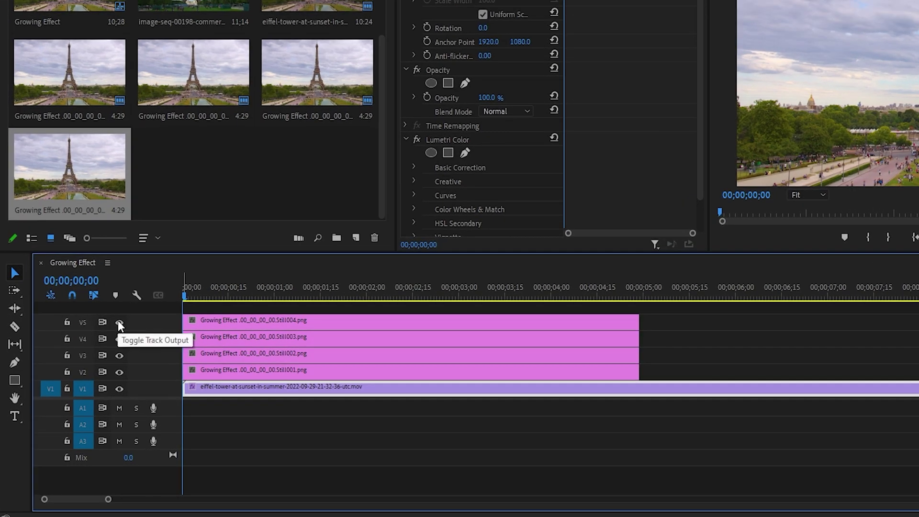
# Step: Hide tracks V3, V4 and V5 and open the still on V2 for editing in Adobe Photoshop
pyautogui.click(119, 323)
pyautogui.click(120, 339)
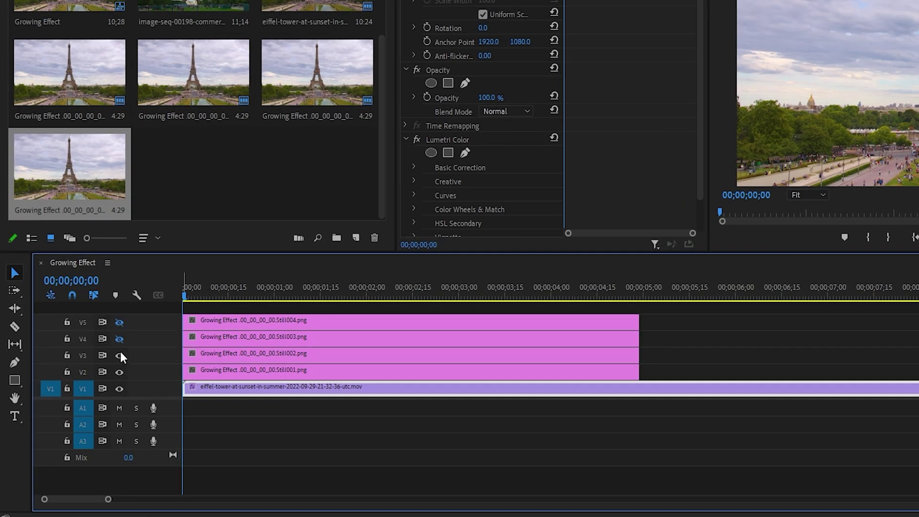
pyautogui.click(120, 355)
pyautogui.click(195, 370)
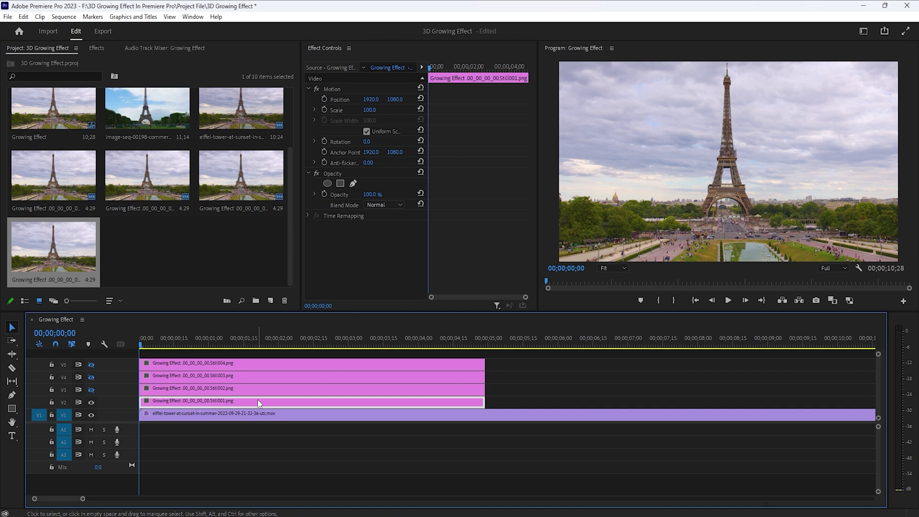
pyautogui.rightClick(339, 368)
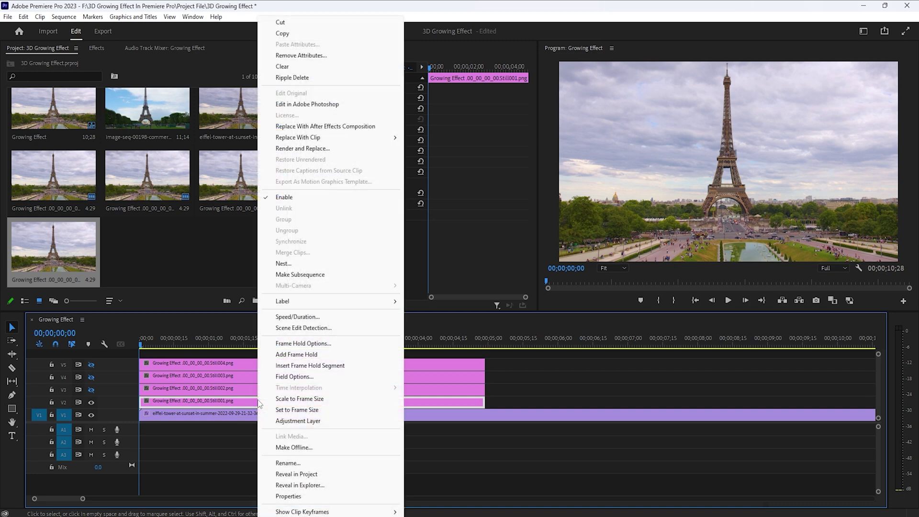
pyautogui.click(297, 106)
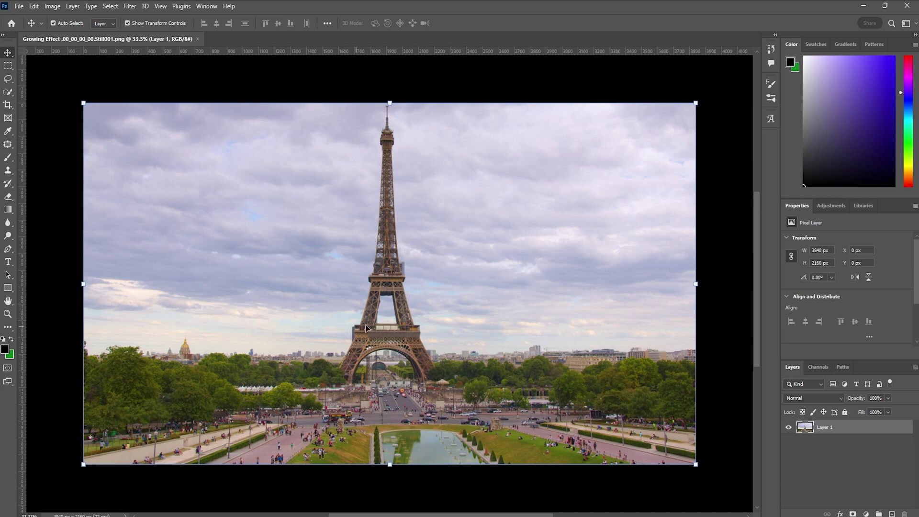
# Step: Draw a loose closed Pen path around the whole Eiffel Tower above its feet and convert it to a selection
pyautogui.click(8, 249)
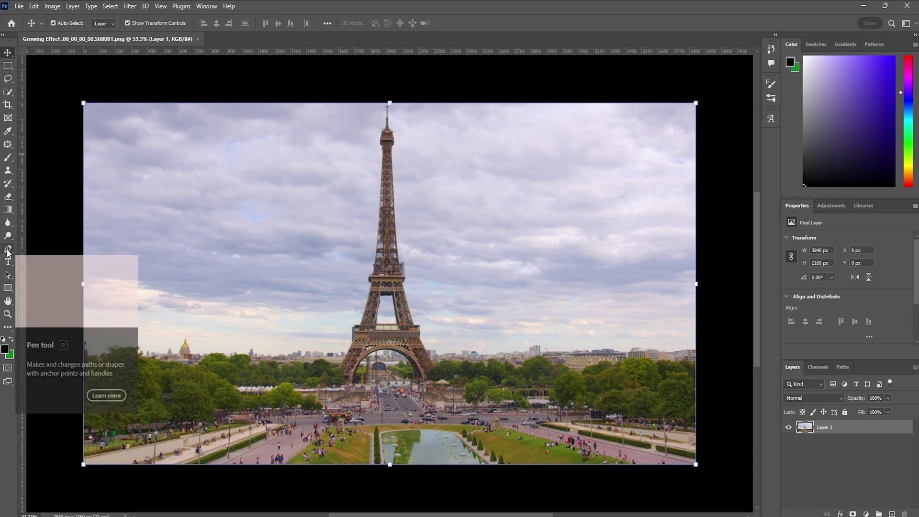
pyautogui.click(338, 361)
pyautogui.click(360, 366)
pyautogui.click(377, 356)
pyautogui.click(390, 355)
pyautogui.click(406, 372)
pyautogui.click(423, 367)
pyautogui.click(437, 351)
pyautogui.click(422, 234)
pyautogui.click(405, 115)
pyautogui.click(390, 103)
pyautogui.click(374, 108)
pyautogui.click(347, 200)
pyautogui.click(322, 315)
pyautogui.click(326, 344)
pyautogui.click(339, 363)
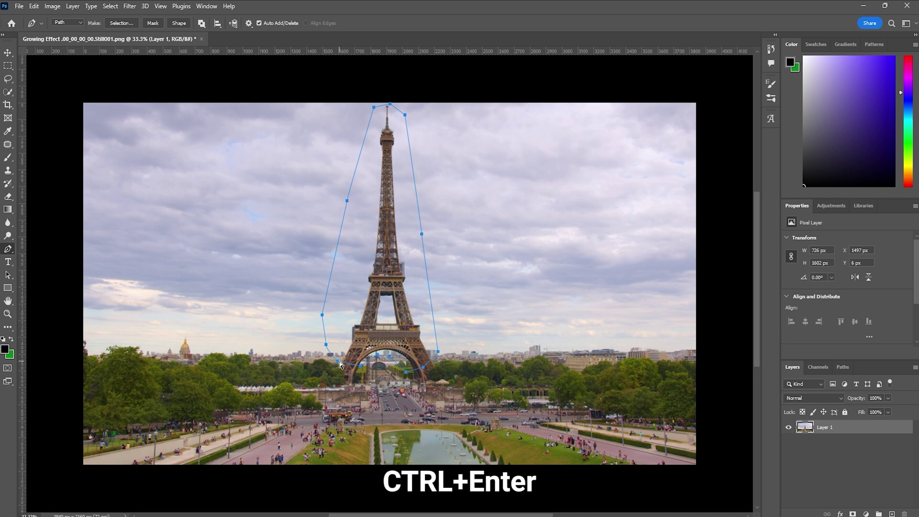
pyautogui.hotkey('ctrl', 'Return')
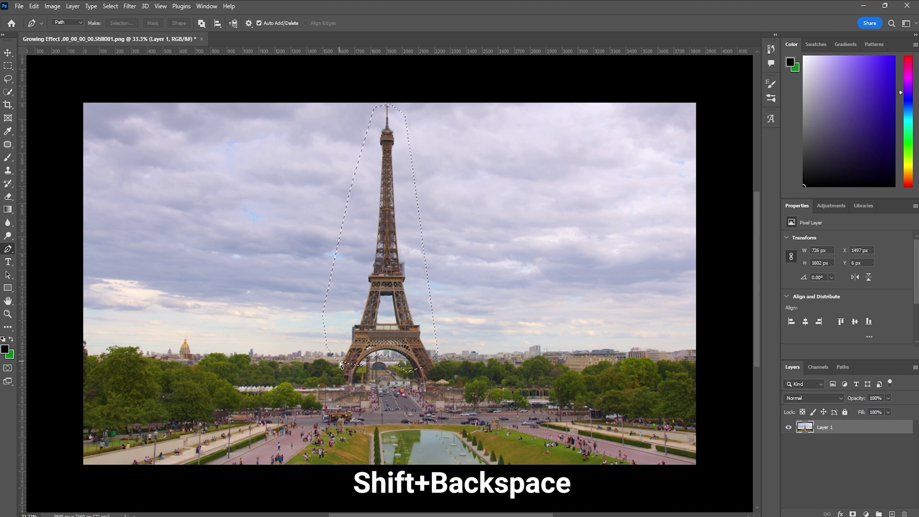
# Step: Remove the selected tower with a Content-Aware fill and deselect
pyautogui.hotkey('shift', 'BackSpace')
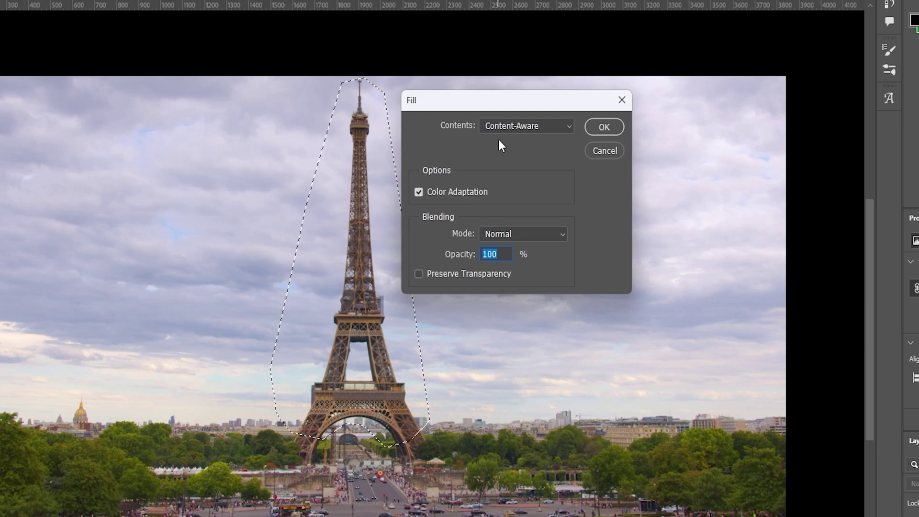
pyautogui.click(490, 143)
pyautogui.click(510, 186)
pyautogui.click(607, 125)
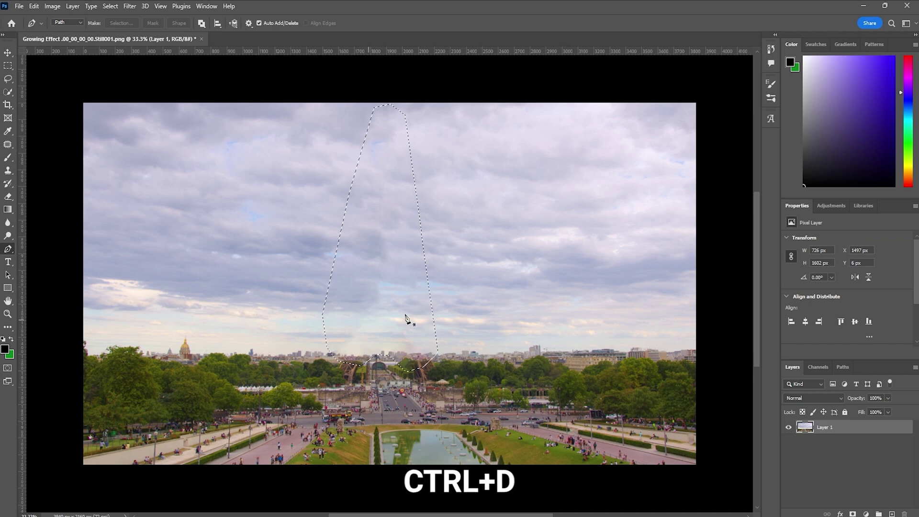
pyautogui.hotkey('ctrl', 'd')
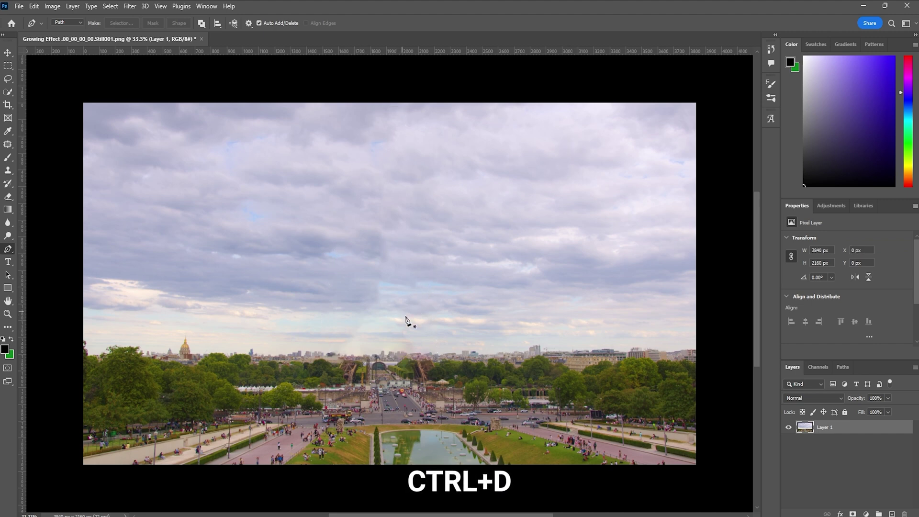
# Step: Replace the leftover stump of the tower's right leg with nearby trees using the Patch tool
pyautogui.scroll(5, 420, 368)
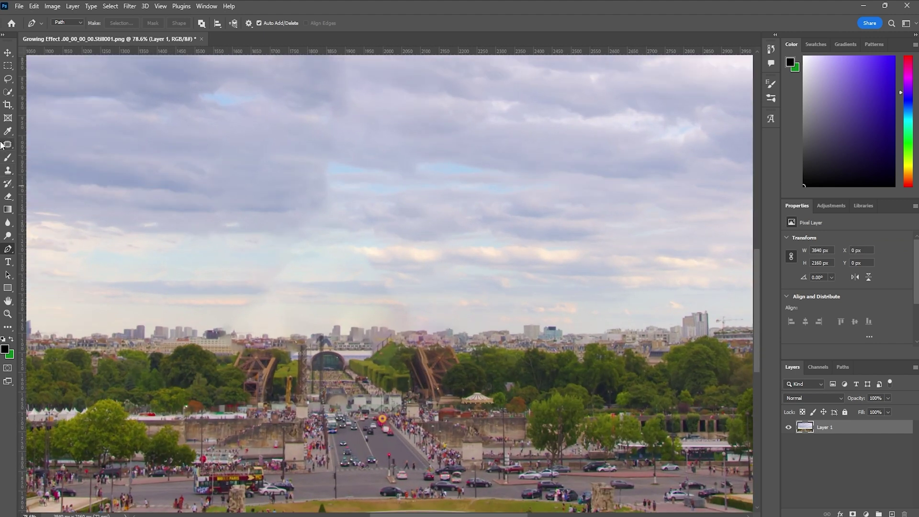
pyautogui.rightClick(2, 146)
pyautogui.click(48, 171)
pyautogui.moveTo(403, 362)
pyautogui.mouseDown()
pyautogui.moveTo(425, 400)
pyautogui.moveTo(472, 356)
pyautogui.mouseUp()
pyautogui.moveTo(406, 352); pyautogui.dragTo(496, 374)
pyautogui.hotkey('ctrl', 'd')
# Step: Patch out the leftover stump of the tower's left leg and save the cleaned still
pyautogui.scroll(-2, 364, 354)
pyautogui.moveTo(236, 337)
pyautogui.mouseDown()
pyautogui.moveTo(286, 326)
pyautogui.moveTo(235, 335)
pyautogui.mouseUp()
pyautogui.moveTo(263, 337); pyautogui.dragTo(213, 344)
pyautogui.hotkey('ctrl', 'd')
pyautogui.scroll(-3, 240, 344)
pyautogui.hotkey('ctrl', 's')
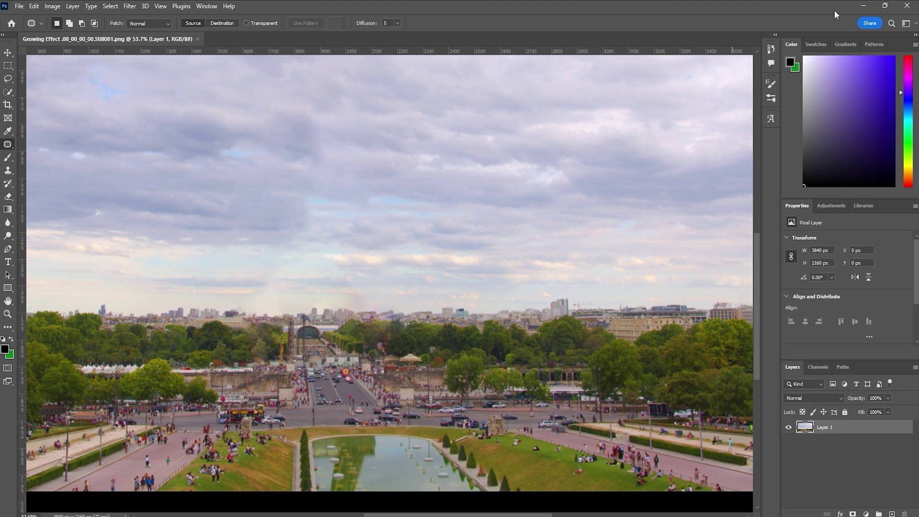
# Step: Switch back to Premiere Pro, show track V3 and open its Still002 image for editing in Adobe Photoshop
pyautogui.click(858, 7)
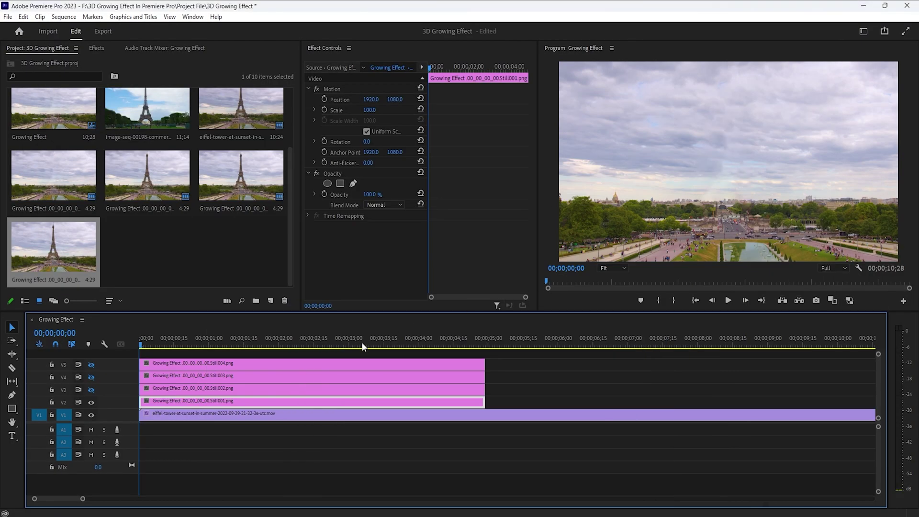
pyautogui.click(149, 391)
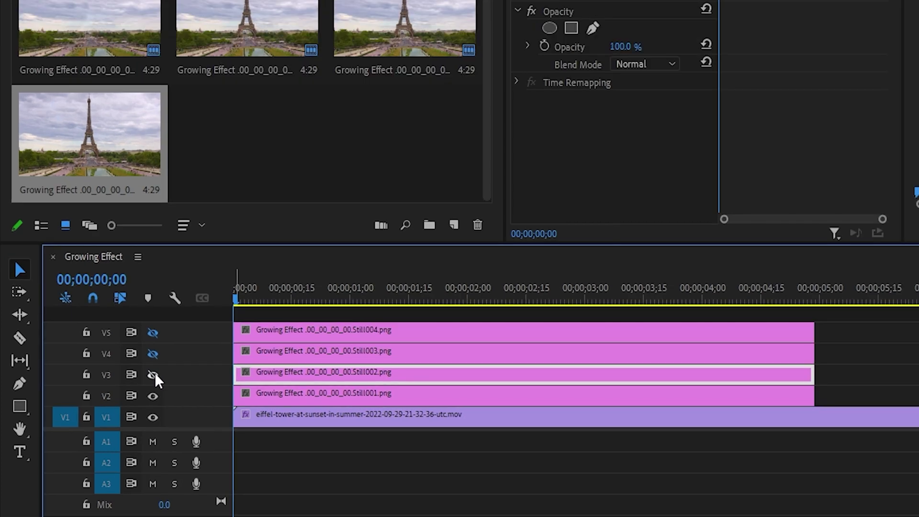
pyautogui.click(91, 390)
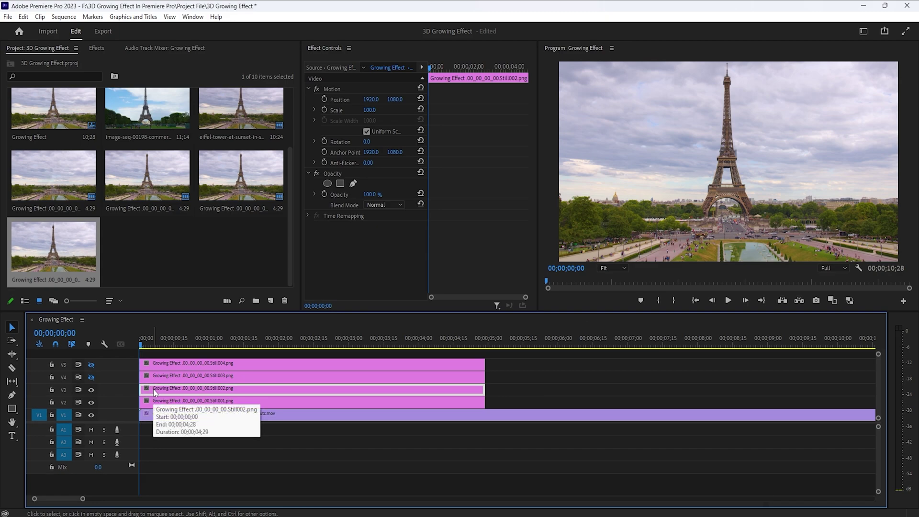
pyautogui.rightClick(257, 371)
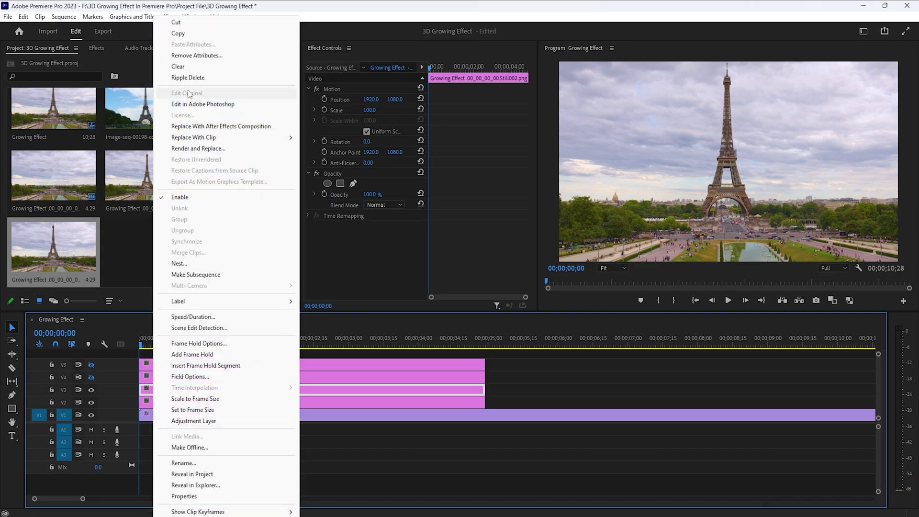
pyautogui.click(187, 105)
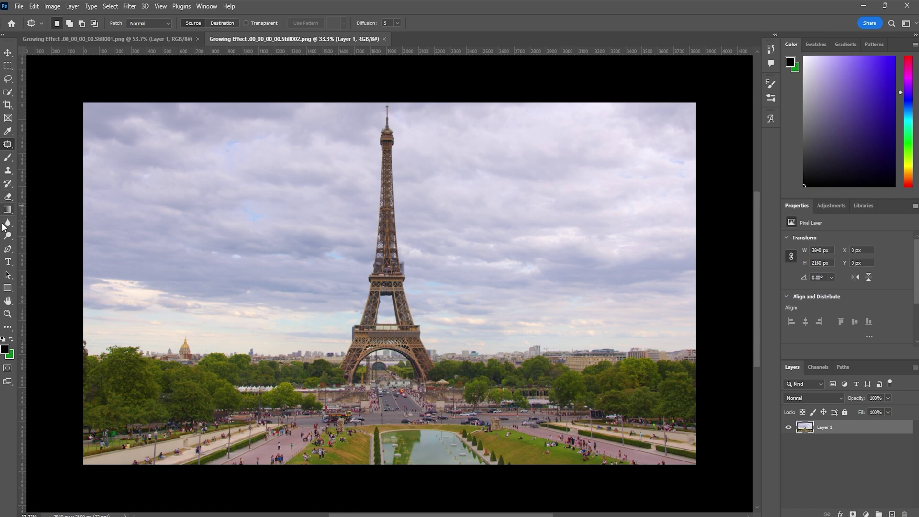
# Step: Start a Pen path around the foot of the tower's left leg, following its outer and lower edges
pyautogui.click(9, 251)
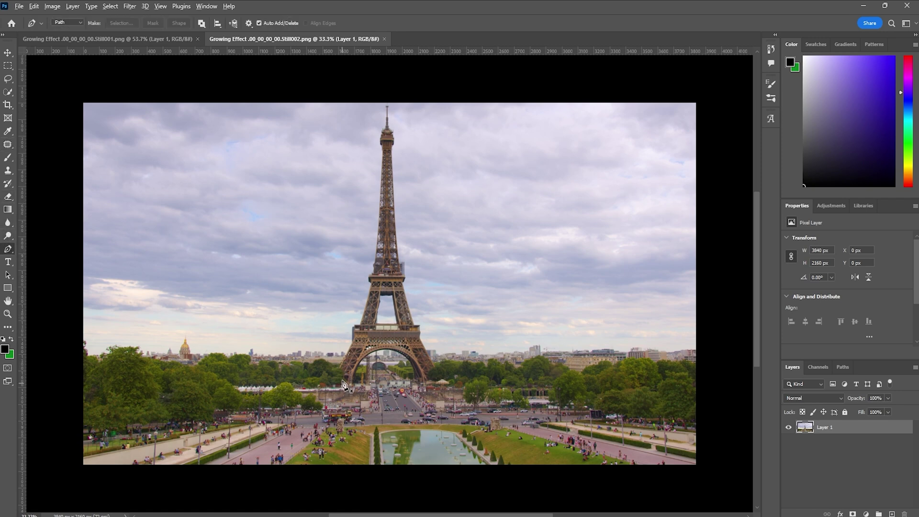
pyautogui.scroll(5, 343, 381)
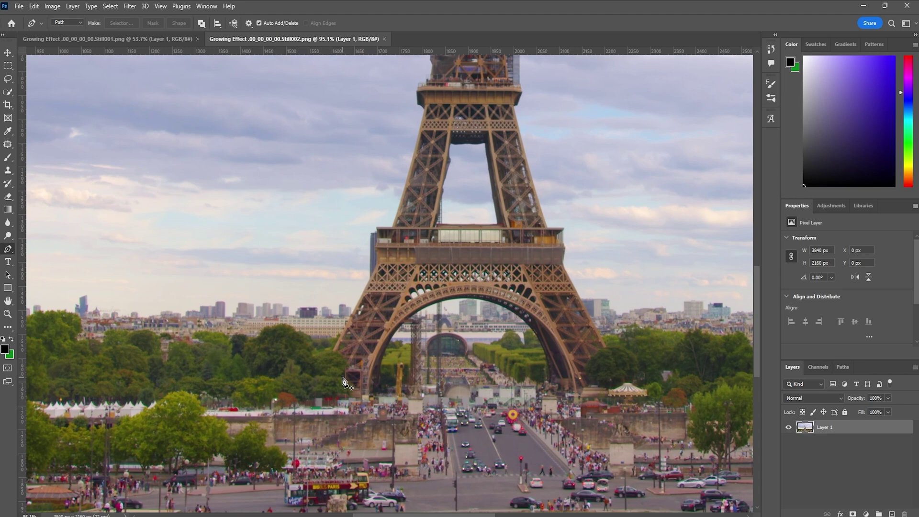
pyautogui.scroll(2, 343, 382)
pyautogui.click(330, 337)
pyautogui.click(349, 352)
pyautogui.click(344, 371)
pyautogui.click(344, 383)
pyautogui.click(357, 397)
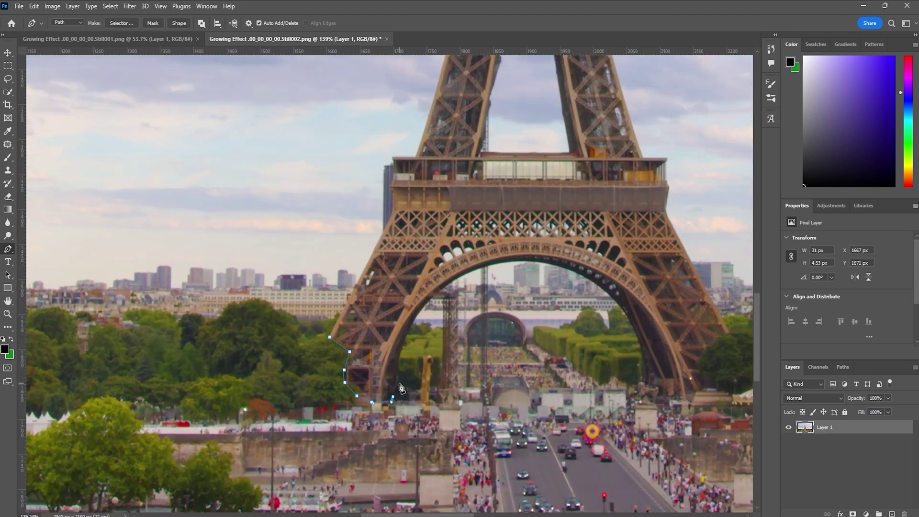
pyautogui.click(372, 403)
pyautogui.click(392, 400)
# Step: Continue the path with curved segments along the underside of the arch toward the right leg
pyautogui.scroll(5, 399, 375)
pyautogui.moveTo(618, 194); pyautogui.dragTo(663, 193)
pyautogui.scroll(-2, 546, 253)
pyautogui.moveTo(713, 254); pyautogui.dragTo(745, 328)
pyautogui.scroll(-5, 746, 330)
pyautogui.moveTo(746, 330); pyautogui.dragTo(483, 353)
# Step: Trace the path around the foot of the tower's right leg to its outer edge
pyautogui.scroll(5, 479, 330)
pyautogui.click(495, 367)
pyautogui.click(520, 377)
pyautogui.click(547, 376)
pyautogui.click(567, 365)
pyautogui.click(552, 330)
pyautogui.click(559, 318)
pyautogui.click(570, 305)
pyautogui.click(577, 302)
pyautogui.click(591, 296)
# Step: Extend the path up the right outer edge of the tower base and onto the first platform's top edge
pyautogui.click(508, 136)
pyautogui.click(511, 107)
pyautogui.click(512, 96)
pyautogui.click(508, 70)
pyautogui.scroll(2, 508, 70)
pyautogui.click(397, 159)
pyautogui.click(386, 152)
pyautogui.click(373, 153)
pyautogui.click(290, 153)
pyautogui.click(263, 151)
pyautogui.hotkey('ctrl', 'z')
pyautogui.hotkey('ctrl', 'z')
pyautogui.hotkey('ctrl', 'z')
pyautogui.hotkey('ctrl', 'z')
pyautogui.hotkey('ctrl', 'z')
# Step: Finish the path down the left side of the tower base, close it and convert it to a selection
pyautogui.click(143, 158)
pyautogui.click(144, 174)
pyautogui.click(62, 402)
pyautogui.hotkey('ctrl', 'Return')
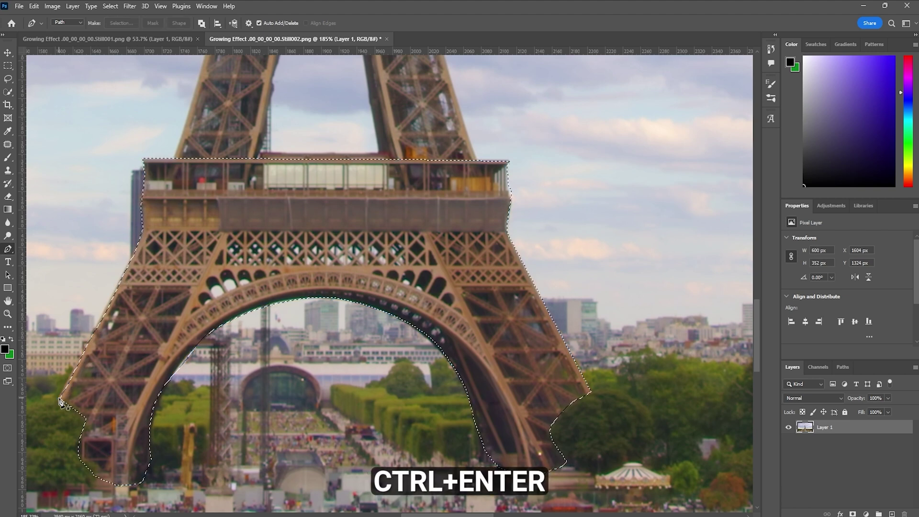
# Step: Invert the selection, delete everything outside the tower base, deselect and save the still
pyautogui.scroll(-3, 280, 357)
pyautogui.scroll(-3, 280, 357)
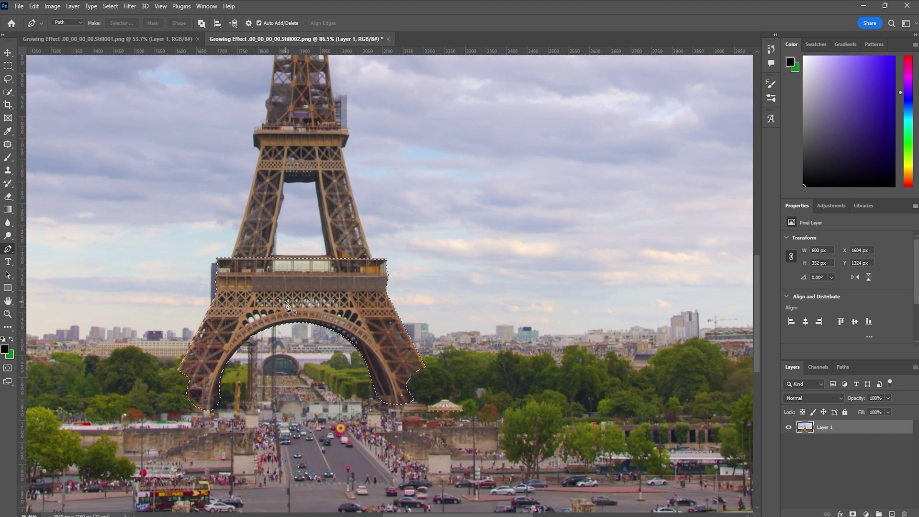
pyautogui.hotkey('ctrl', 'shift', 'i')
pyautogui.press('Delete')
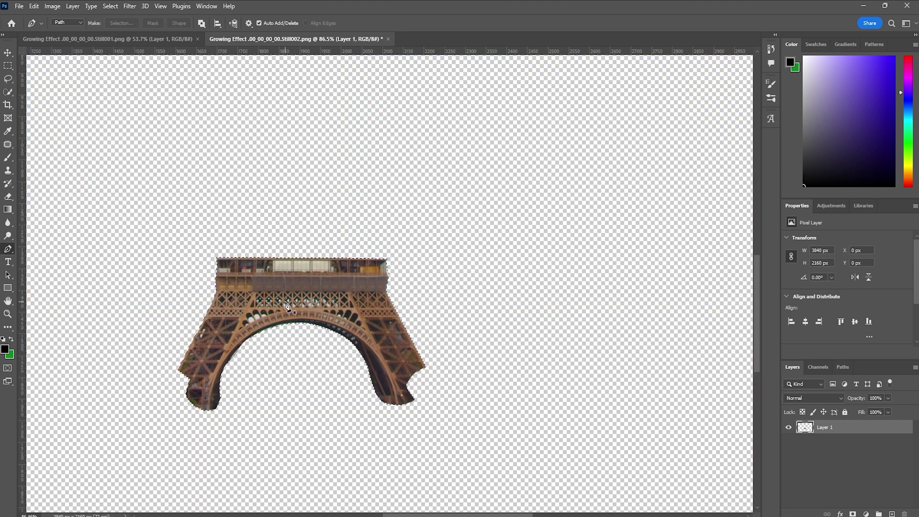
pyautogui.hotkey('ctrl', 'd')
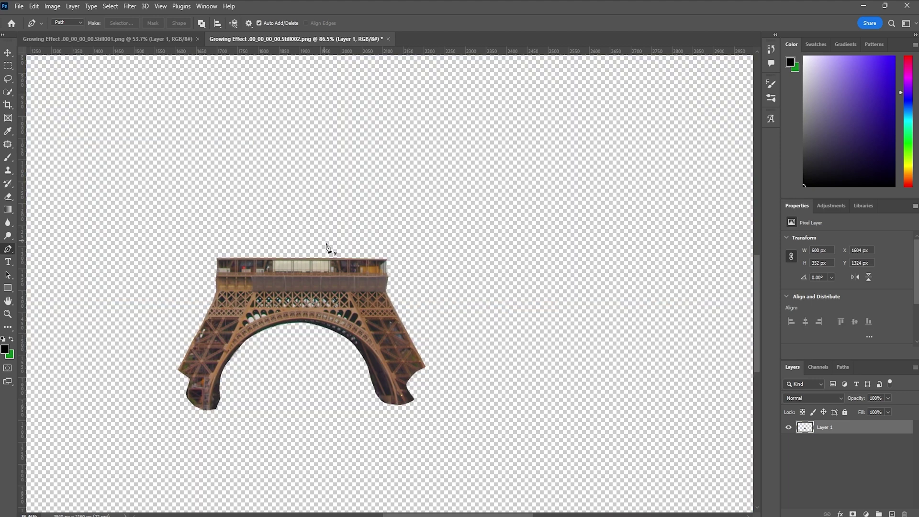
pyautogui.hotkey('ctrl', 's')
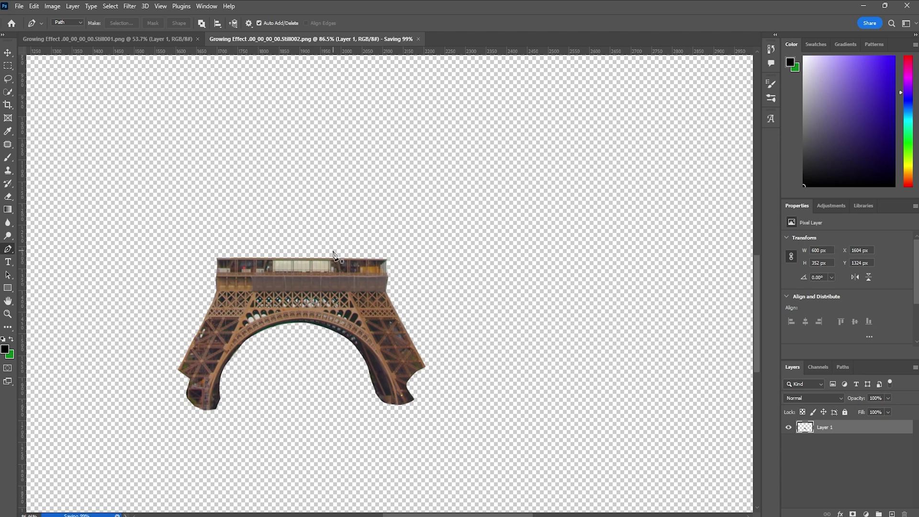
# Step: Return to Premiere Pro, show track V4 and open its Still003 image for editing in Adobe Photoshop
pyautogui.click(864, 7)
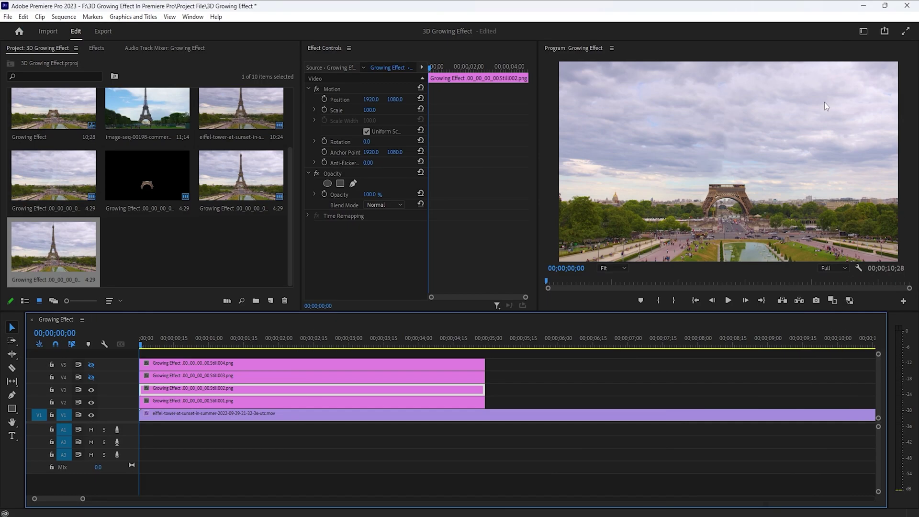
pyautogui.click(90, 390)
pyautogui.click(152, 375)
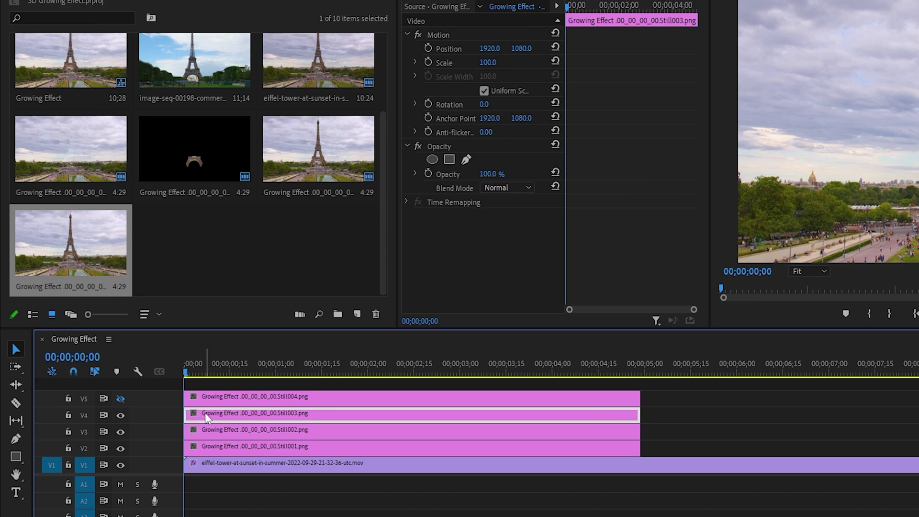
pyautogui.rightClick(204, 412)
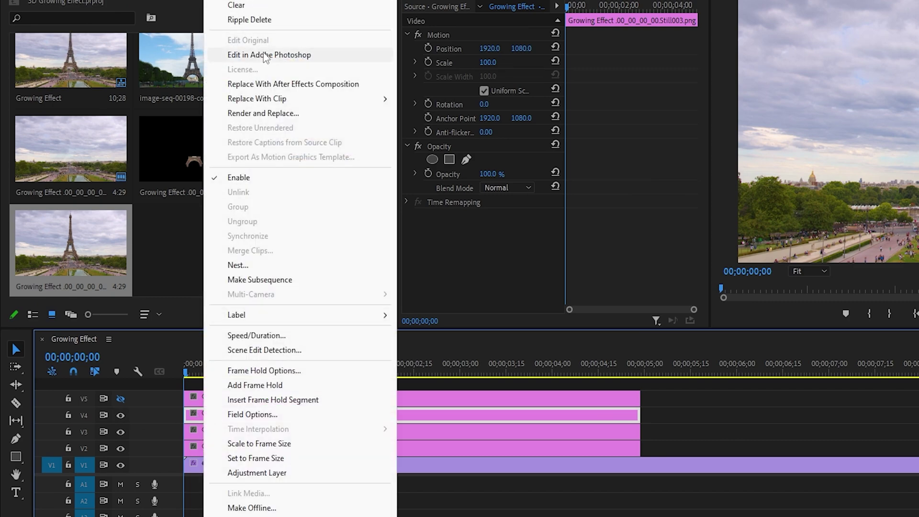
pyautogui.click(266, 55)
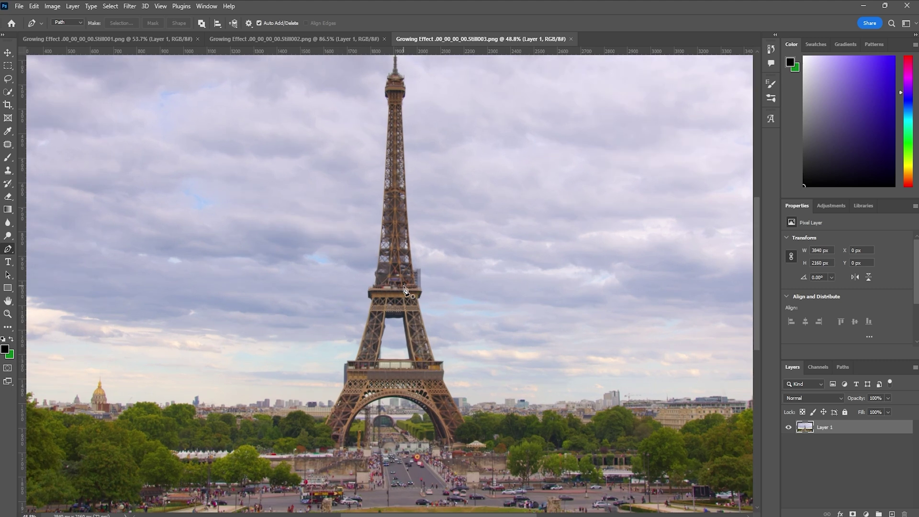
# Step: Start a Pen path along the tower's middle section, from the first platform up its left edge to the second platform
pyautogui.scroll(10, 404, 350)
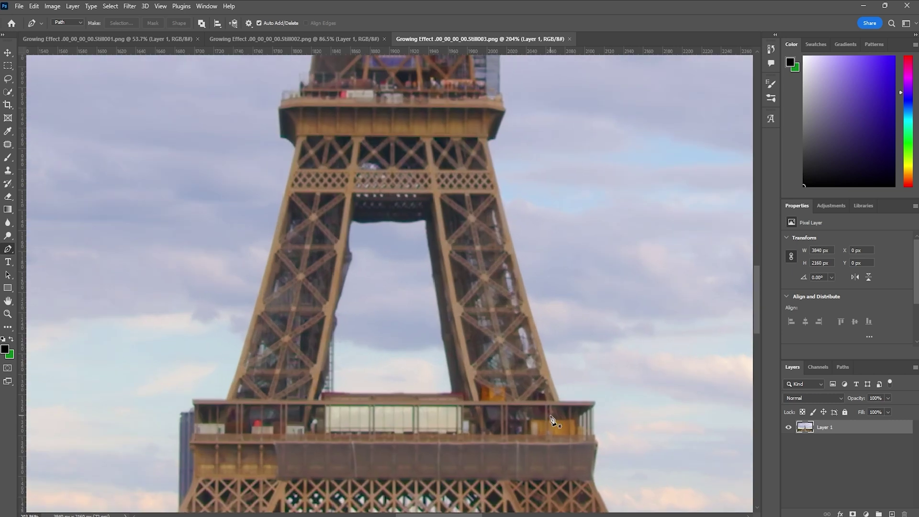
pyautogui.click(560, 400)
pyautogui.click(227, 398)
pyautogui.click(294, 149)
pyautogui.click(282, 136)
pyautogui.click(279, 109)
pyautogui.click(283, 91)
# Step: Continue the path across the second platform's top and down the right outer edge to the first platform
pyautogui.click(406, 94)
pyautogui.click(492, 94)
pyautogui.click(502, 103)
pyautogui.click(504, 111)
pyautogui.click(494, 141)
pyautogui.click(491, 155)
pyautogui.click(558, 392)
pyautogui.click(561, 399)
# Step: Trace the path around the opening between the middle section's legs, close it and convert it to a selection
pyautogui.click(473, 400)
pyautogui.click(454, 394)
pyautogui.click(426, 221)
pyautogui.click(410, 221)
pyautogui.click(383, 222)
pyautogui.click(350, 226)
pyautogui.click(352, 262)
pyautogui.click(335, 324)
pyautogui.click(333, 369)
pyautogui.click(325, 395)
pyautogui.click(290, 399)
pyautogui.click(226, 398)
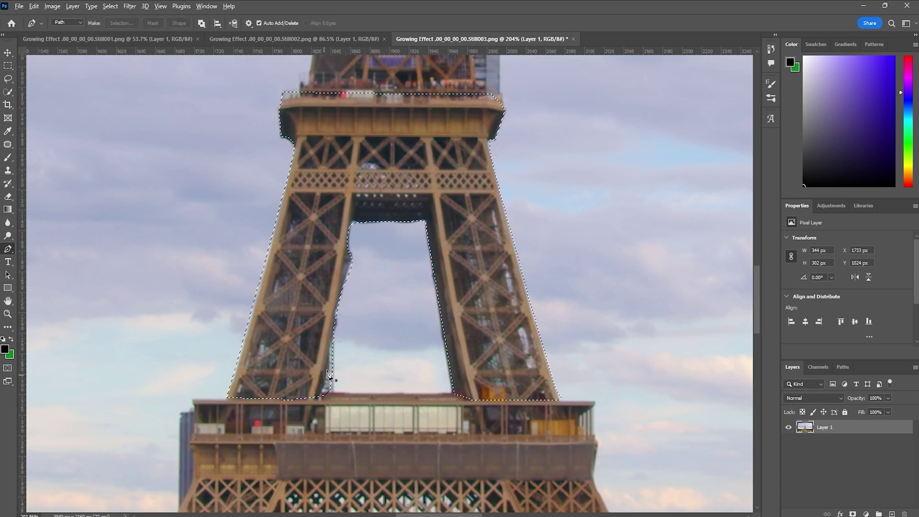
# Step: Return to Premiere Pro and toggle track V4's visibility to check the tower's middle section
pyautogui.scroll(-3, 326, 382)
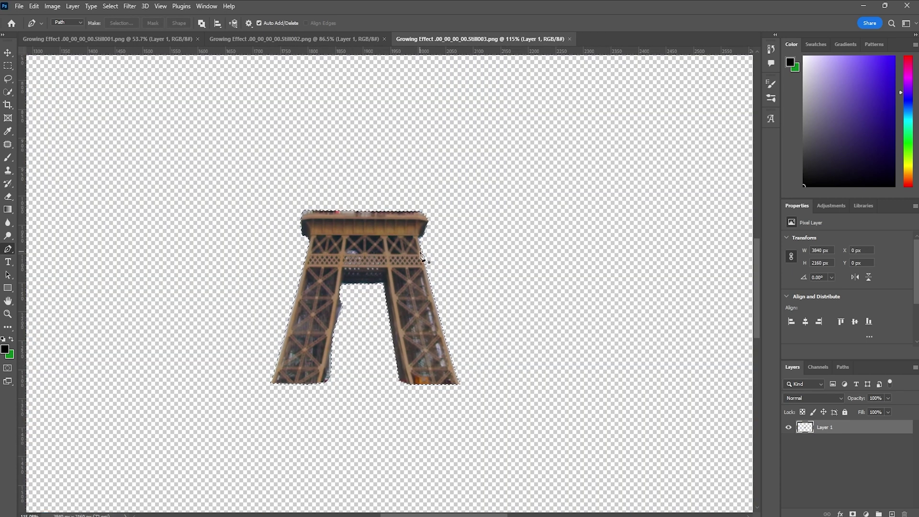
pyautogui.click(864, 6)
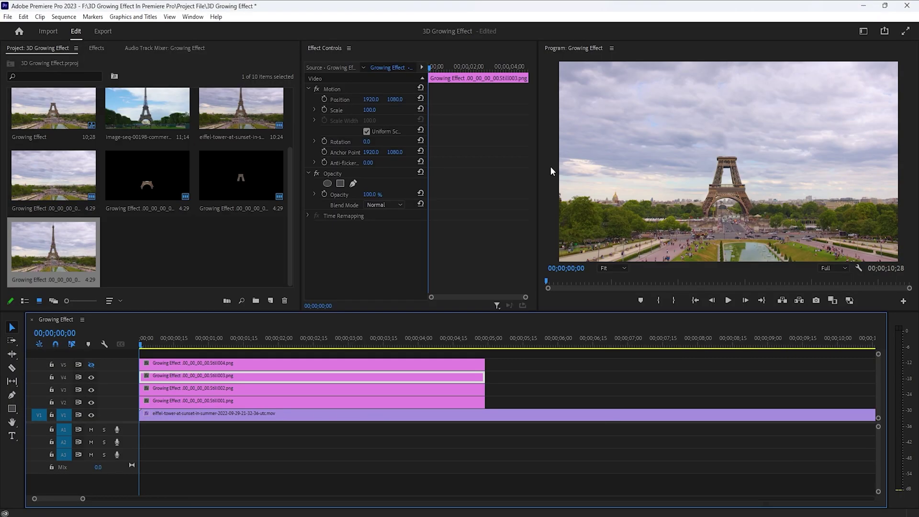
pyautogui.click(88, 378)
pyautogui.click(87, 378)
pyautogui.click(87, 378)
pyautogui.click(87, 379)
# Step: Show track V5 and open its Still004 image for editing in Adobe Photoshop
pyautogui.click(151, 363)
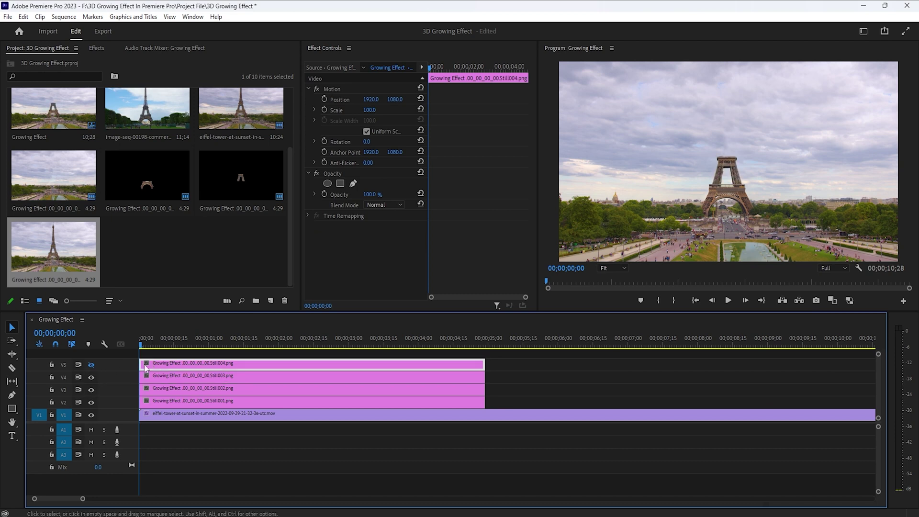
pyautogui.click(92, 364)
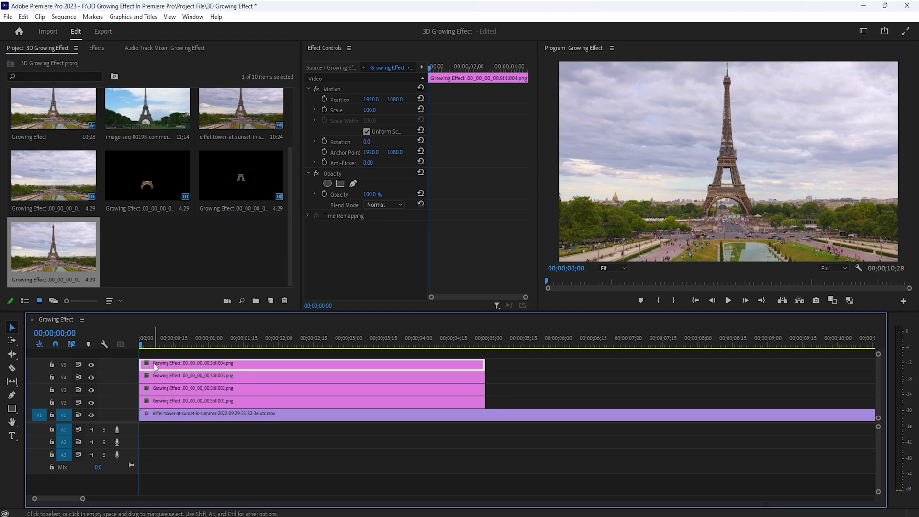
pyautogui.rightClick(154, 366)
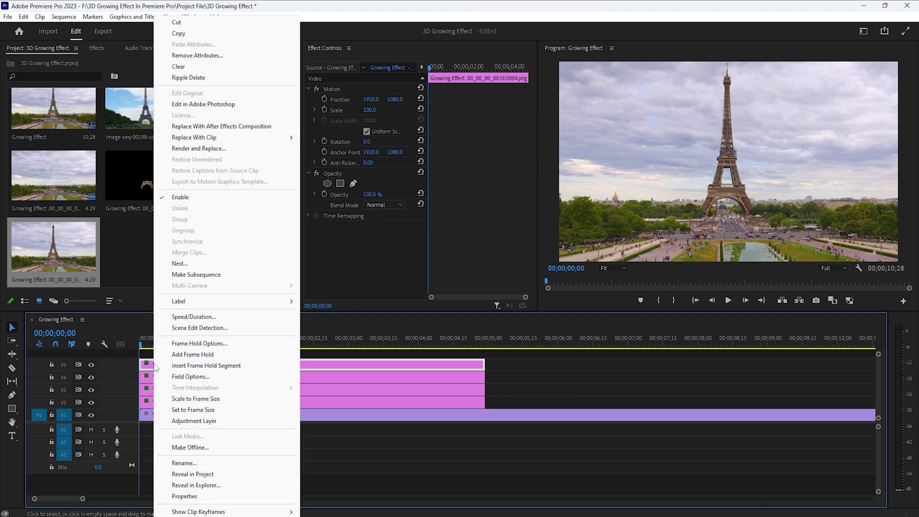
pyautogui.click(201, 106)
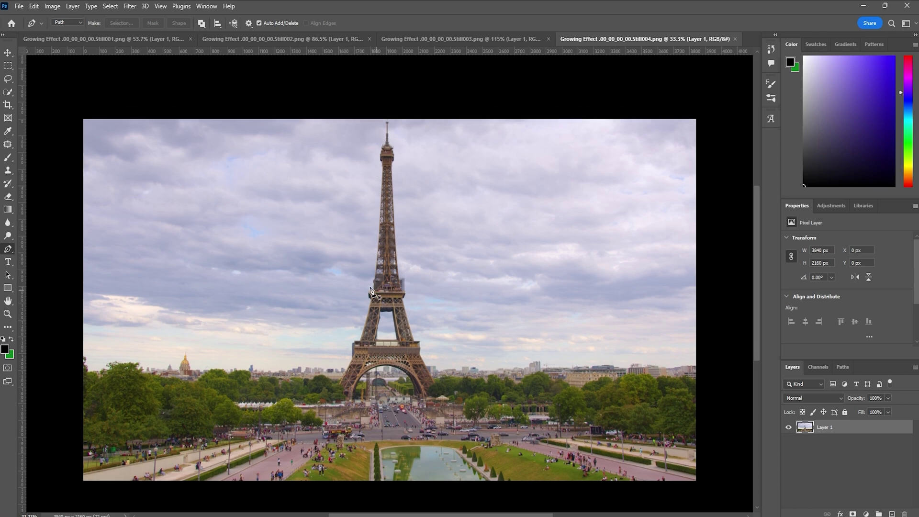
# Step: Start a Pen path at the second platform and trace up the right edge of the tower's upper section
pyautogui.scroll(8, 397, 292)
pyautogui.scroll(3, 416, 298)
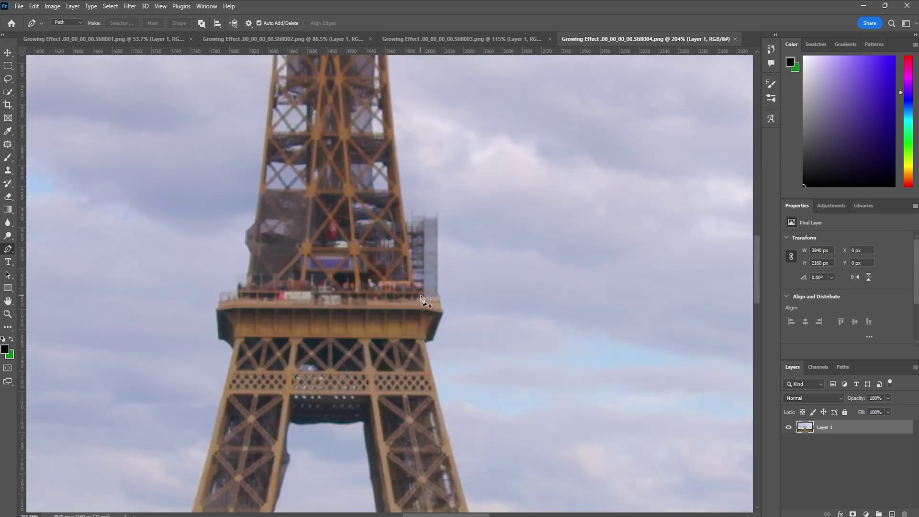
pyautogui.click(422, 299)
pyautogui.click(410, 259)
pyautogui.click(404, 226)
pyautogui.scroll(2, 403, 221)
pyautogui.moveTo(391, 189); pyautogui.dragTo(389, 158)
pyautogui.click(383, 88)
# Step: Continue the path up the right edge, around the top observation deck and up to the spire's tip
pyautogui.scroll(-5, 384, 91)
pyautogui.scroll(5, 384, 143)
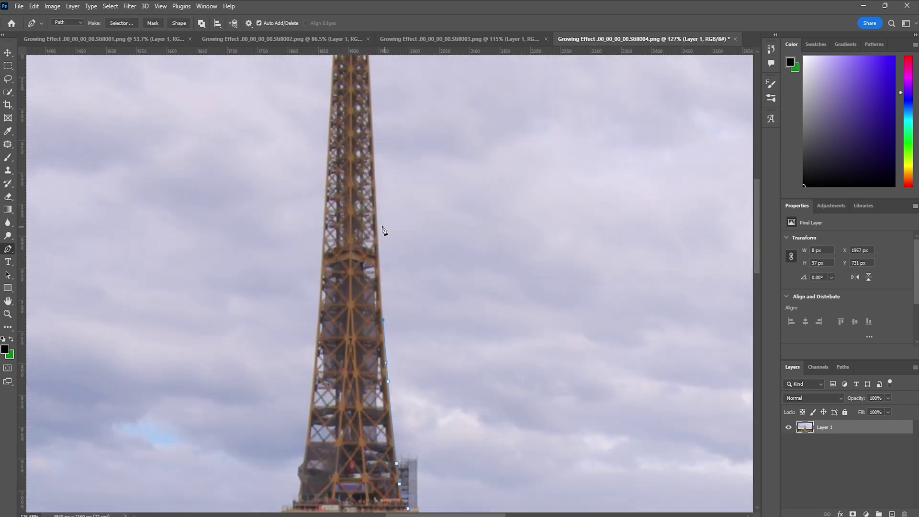
pyautogui.click(372, 118)
pyautogui.scroll(2, 376, 148)
pyautogui.click(369, 126)
pyautogui.click(373, 114)
pyautogui.click(365, 117)
pyautogui.click(355, 96)
pyautogui.scroll(3, 354, 80)
pyautogui.click(354, 122)
pyautogui.click(356, 101)
# Step: Trace the path down the left side of the spire and top deck onto the upper section's left edge
pyautogui.click(348, 135)
pyautogui.click(344, 163)
pyautogui.click(327, 202)
pyautogui.click(328, 259)
pyautogui.scroll(-2, 338, 277)
pyautogui.click(334, 222)
pyautogui.scroll(-4, 331, 259)
pyautogui.click(324, 289)
# Step: Continue the path down the left edge to the second platform, close it and convert it to a selection
pyautogui.scroll(-4, 323, 287)
pyautogui.click(320, 280)
pyautogui.scroll(-2, 317, 292)
pyautogui.click(315, 295)
# Step: Invert the selection to delete everything around the tower's upper section, and save the image
pyautogui.scroll(-3, 312, 299)
pyautogui.click(307, 296)
pyautogui.click(301, 313)
pyautogui.click(294, 355)
pyautogui.click(408, 355)
pyautogui.hotkey('ctrl', 'Return')
pyautogui.scroll(-9, 384, 362)
pyautogui.hotkey('ctrl', 'shift', 'i')
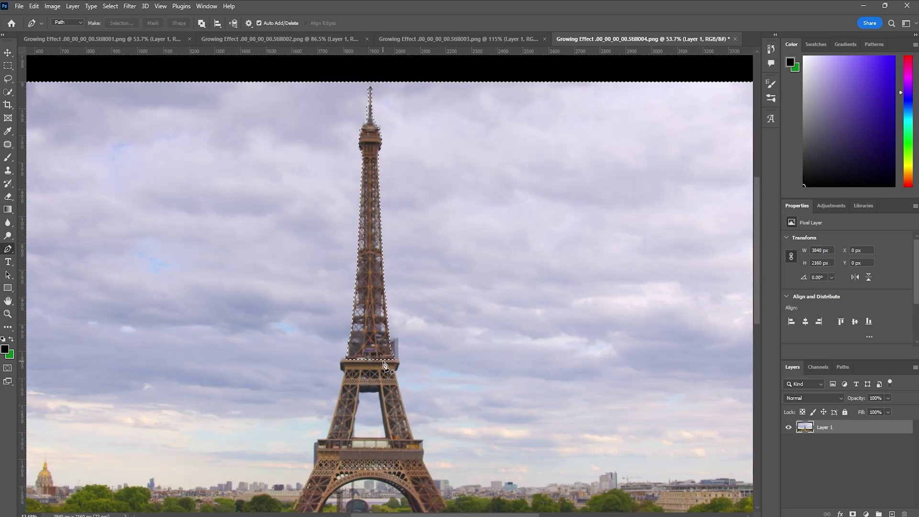
pyautogui.press('Delete')
pyautogui.hotkey('ctrl', 's')
# Step: Return to Premiere Pro and hide tracks V5, V4 and V3, leaving V2 and V1 shown
pyautogui.click(864, 6)
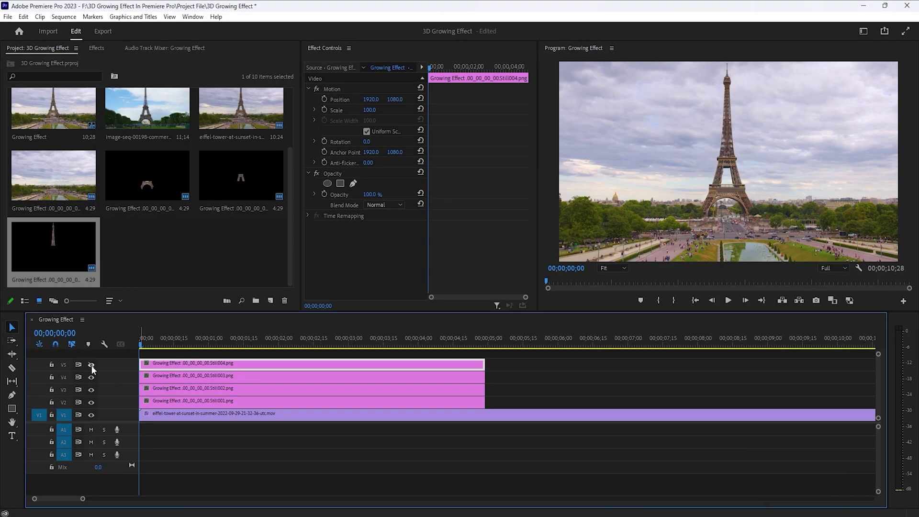
pyautogui.click(91, 377)
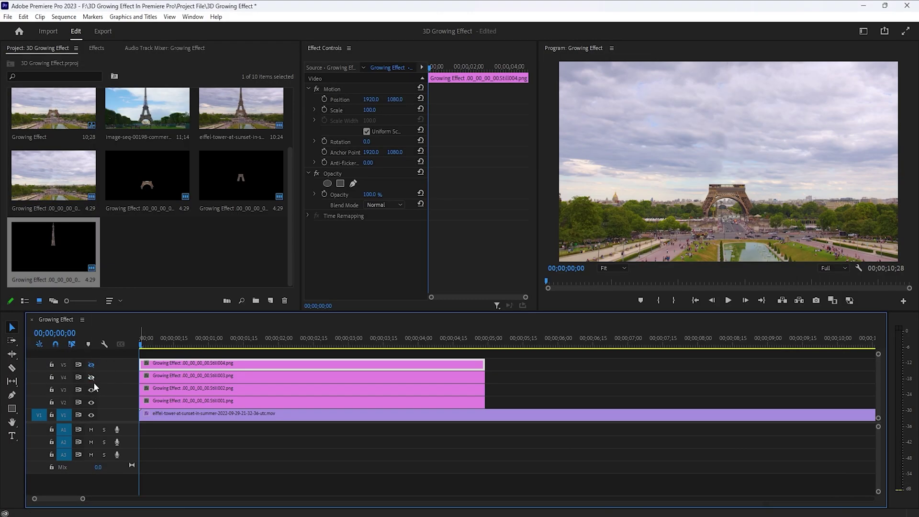
pyautogui.click(91, 390)
pyautogui.click(92, 403)
pyautogui.click(92, 403)
# Step: Play the start of the sequence repeatedly to review the tower-free still over the footage
pyautogui.moveTo(157, 346); pyautogui.dragTo(134, 366)
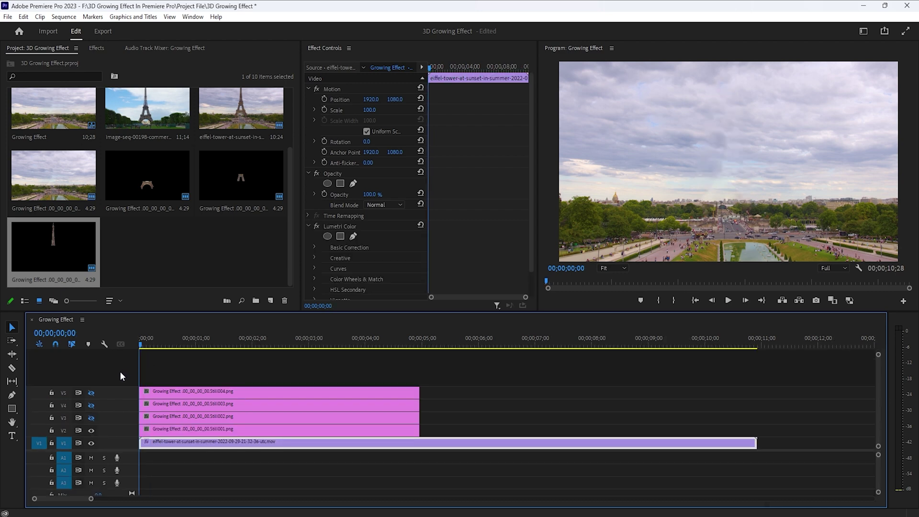
pyautogui.press('space')
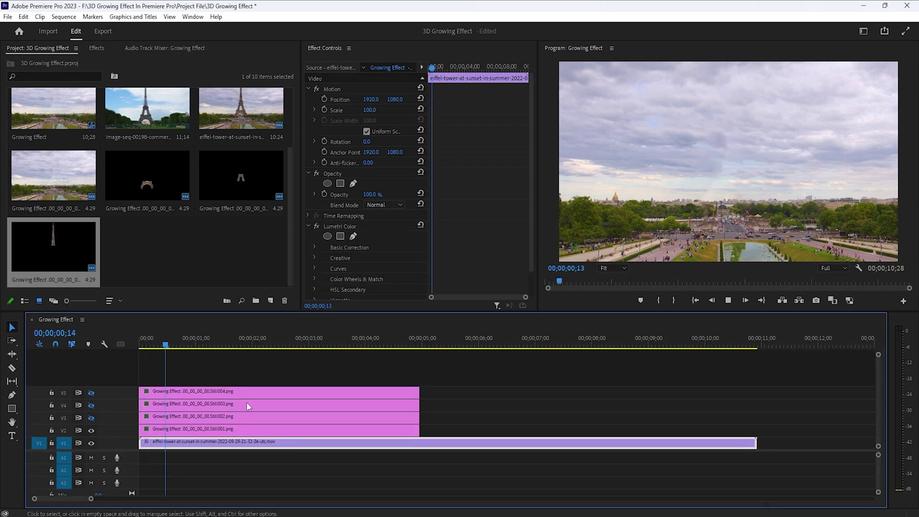
pyautogui.press('space')
pyautogui.moveTo(214, 343); pyautogui.dragTo(174, 360)
pyautogui.click(168, 430)
pyautogui.press('space')
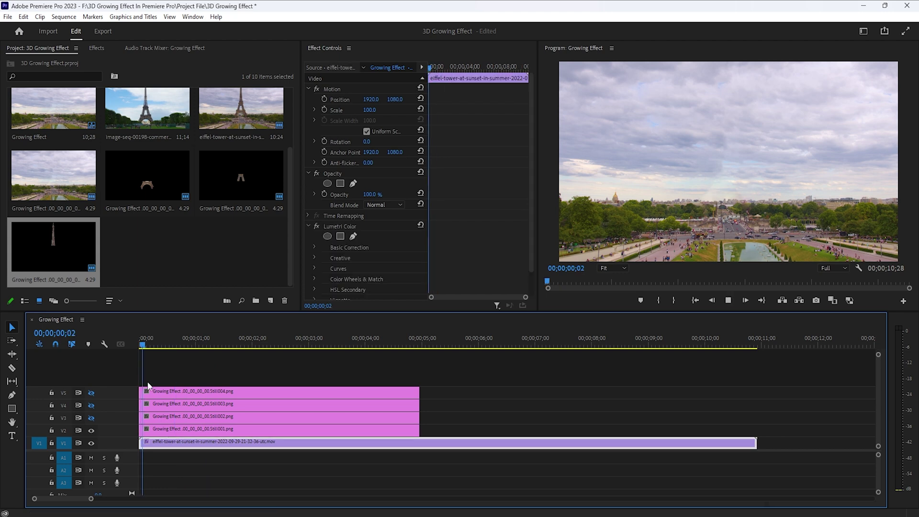
pyautogui.press('space')
# Step: At 00;00;00;19, start a Pen opacity mask on the Still001 clip, tracing the tower's base and right side
pyautogui.moveTo(215, 343); pyautogui.dragTo(175, 346)
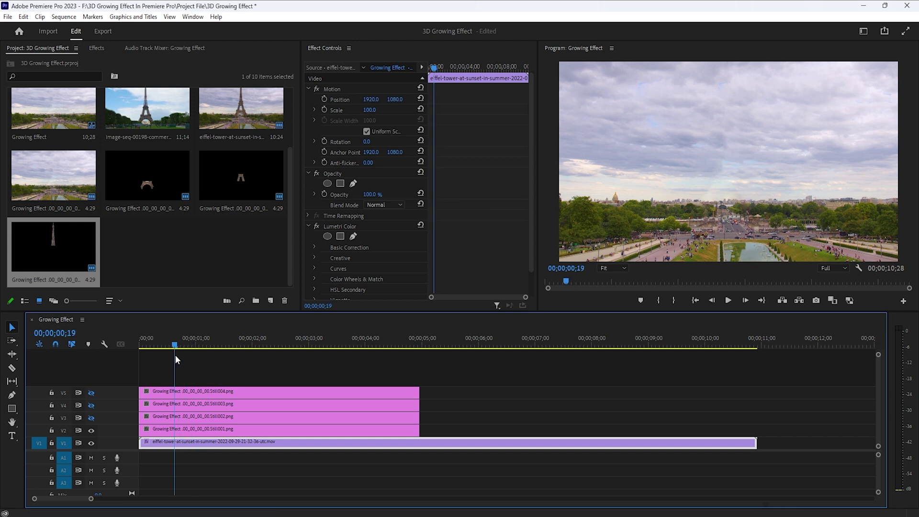
pyautogui.click(171, 433)
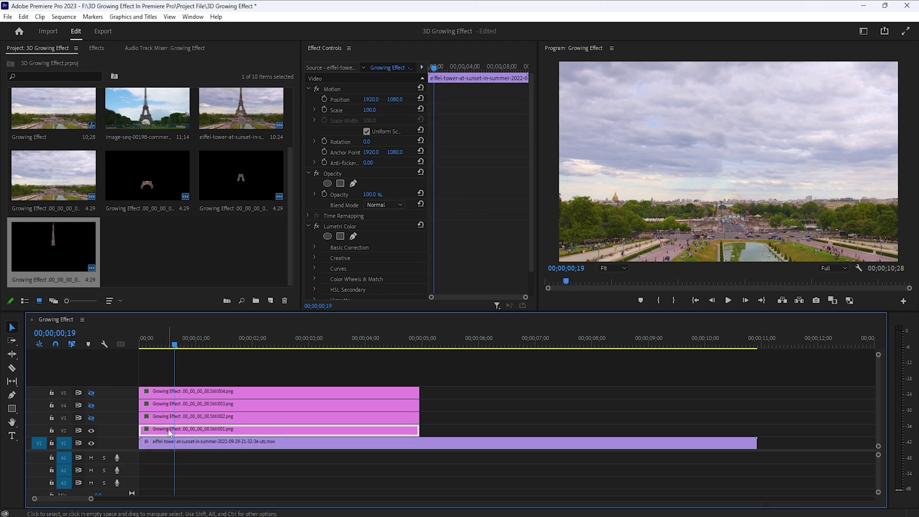
pyautogui.click(353, 181)
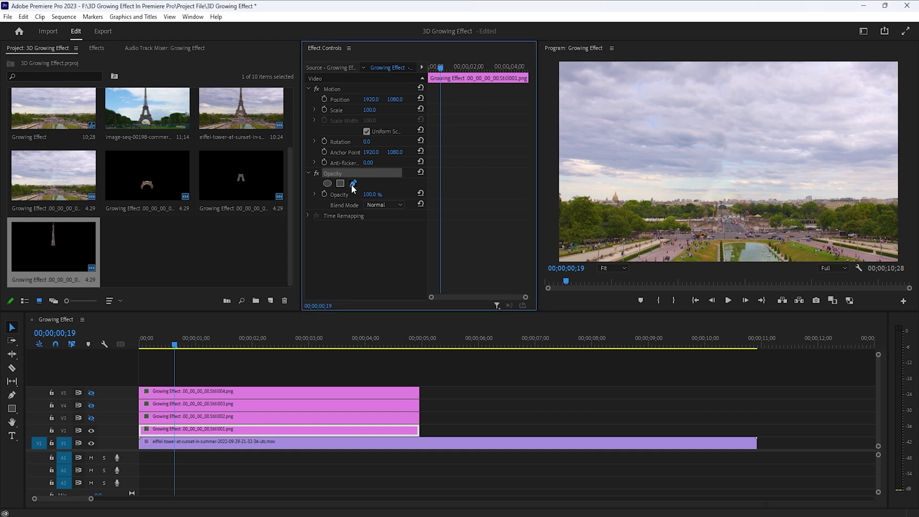
pyautogui.click(783, 182)
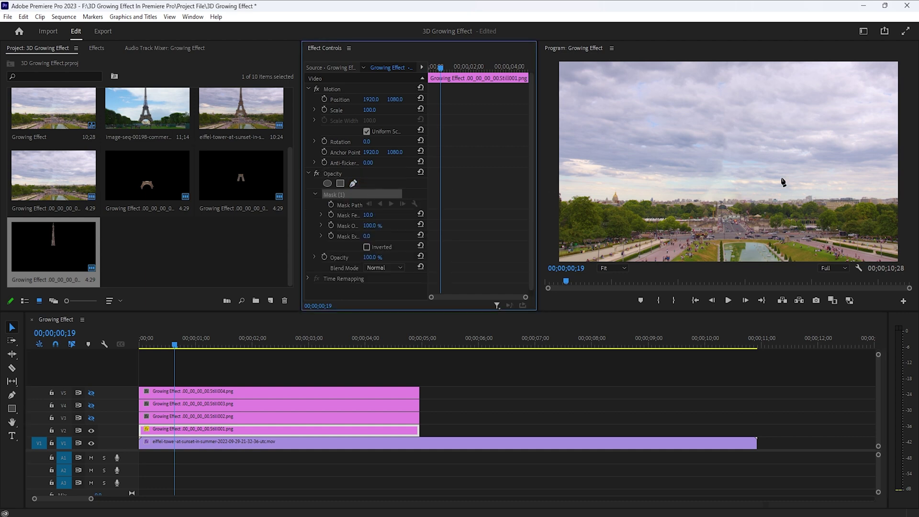
pyautogui.click(710, 215)
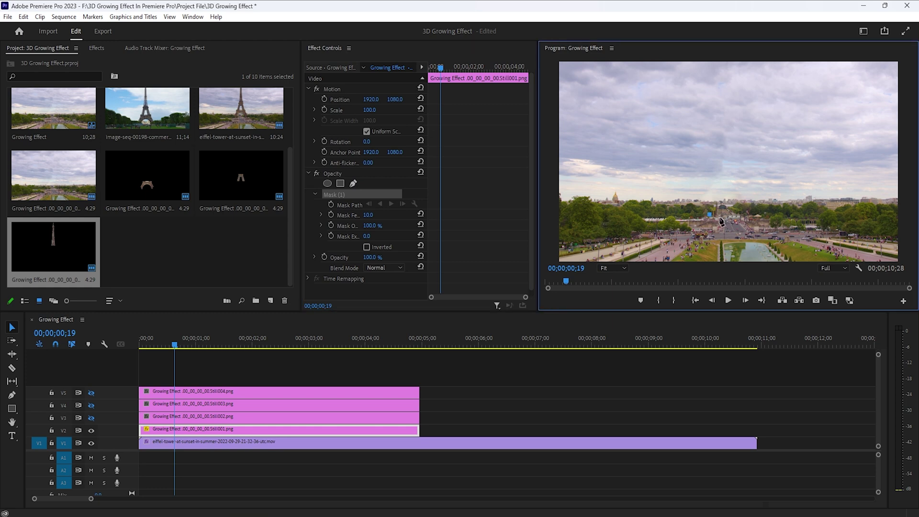
pyautogui.click(726, 220)
pyautogui.click(748, 215)
pyautogui.click(759, 206)
pyautogui.click(766, 169)
# Step: Continue the mask up to the frame's top edge and down the tower's left side, and close it
pyautogui.click(755, 115)
pyautogui.click(749, 69)
pyautogui.click(742, 63)
pyautogui.click(719, 63)
pyautogui.click(685, 78)
pyautogui.click(685, 120)
pyautogui.click(690, 151)
pyautogui.click(695, 188)
pyautogui.click(700, 218)
pyautogui.click(710, 215)
# Step: Play the sequence from the beginning to check the masked still against the moving footage
pyautogui.moveTo(174, 345); pyautogui.dragTo(128, 348)
pyautogui.click(217, 364)
pyautogui.press('space')
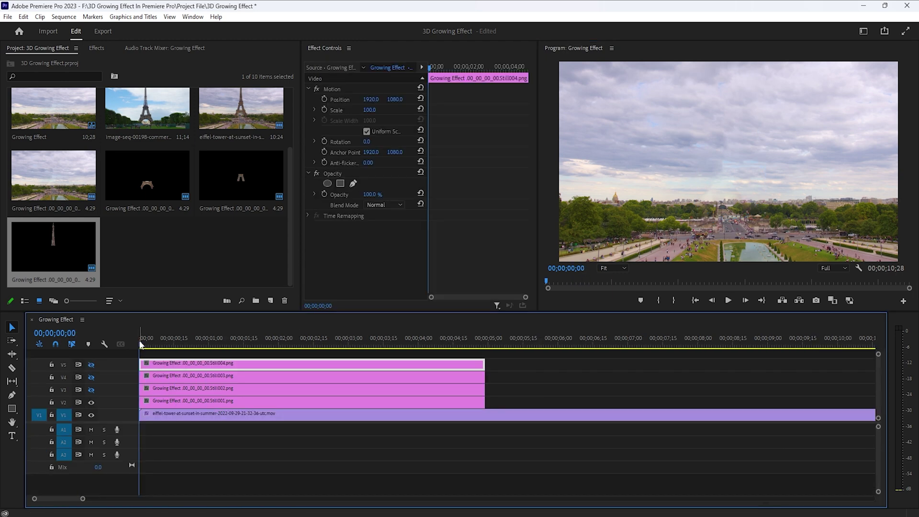
pyautogui.press('space')
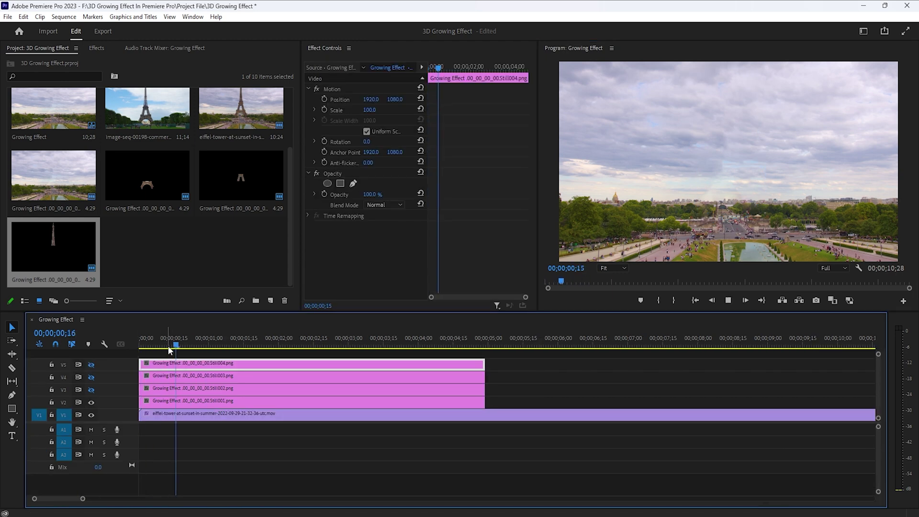
pyautogui.press('space')
pyautogui.moveTo(201, 349); pyautogui.dragTo(140, 348)
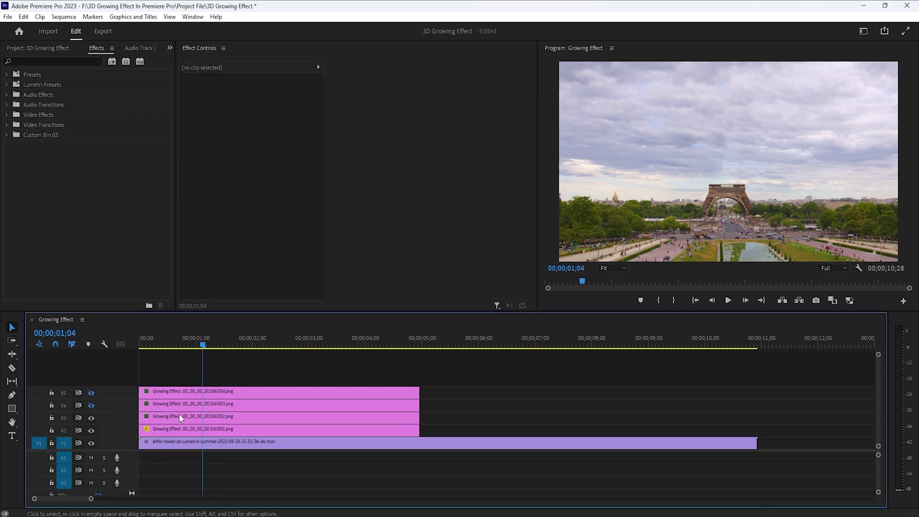
# Step: Move the Still002 clip on track V3 to start at 00;00;01;04, with its track shown
pyautogui.click(170, 418)
pyautogui.click(91, 418)
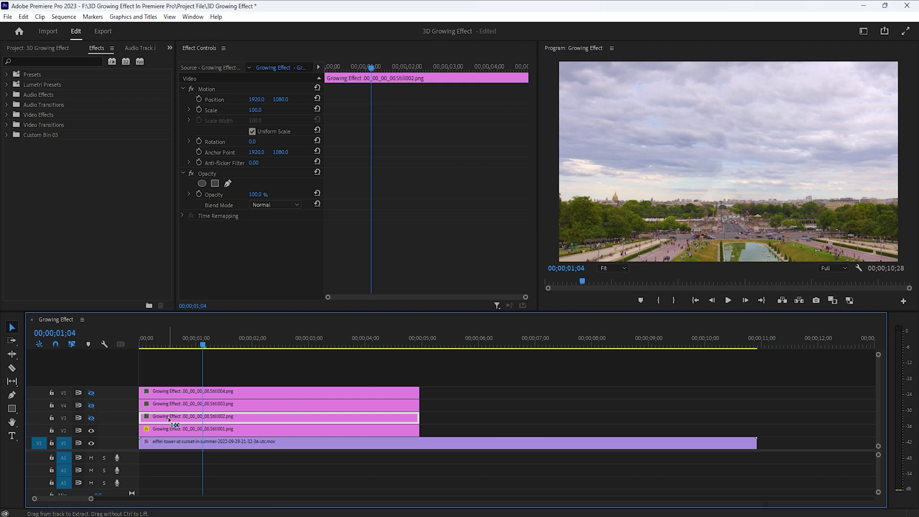
pyautogui.moveTo(171, 418); pyautogui.dragTo(235, 418)
pyautogui.click(92, 418)
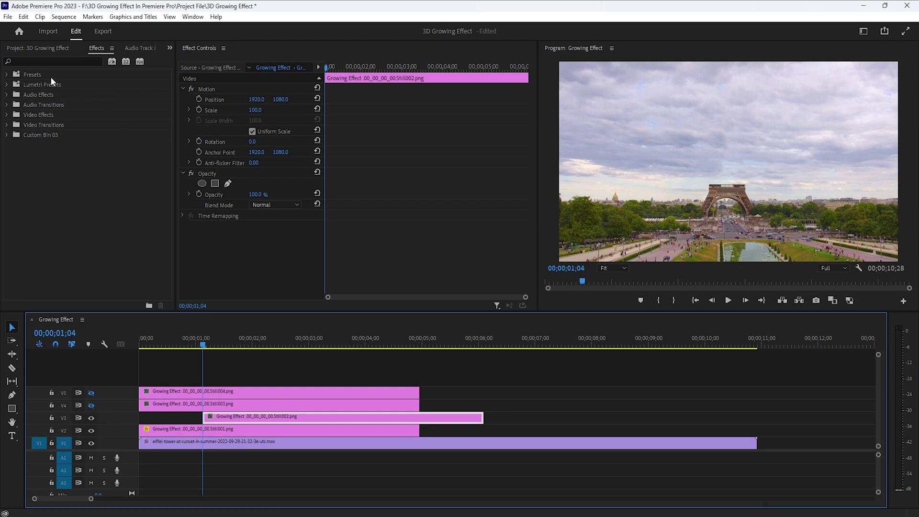
# Step: Search the effects for "transf" and apply the Distort Transform effect to the Still002 clip
pyautogui.click(49, 62)
pyautogui.write('transf')
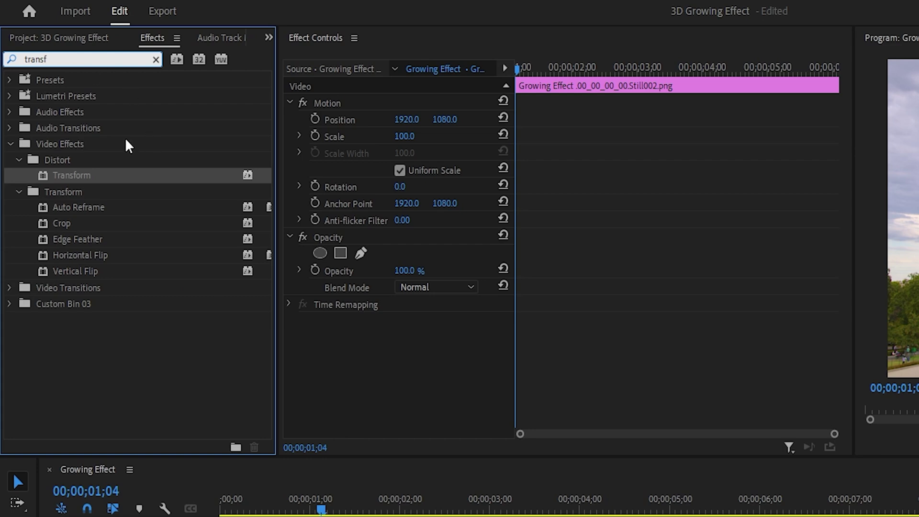
pyautogui.moveTo(82, 175); pyautogui.dragTo(214, 417)
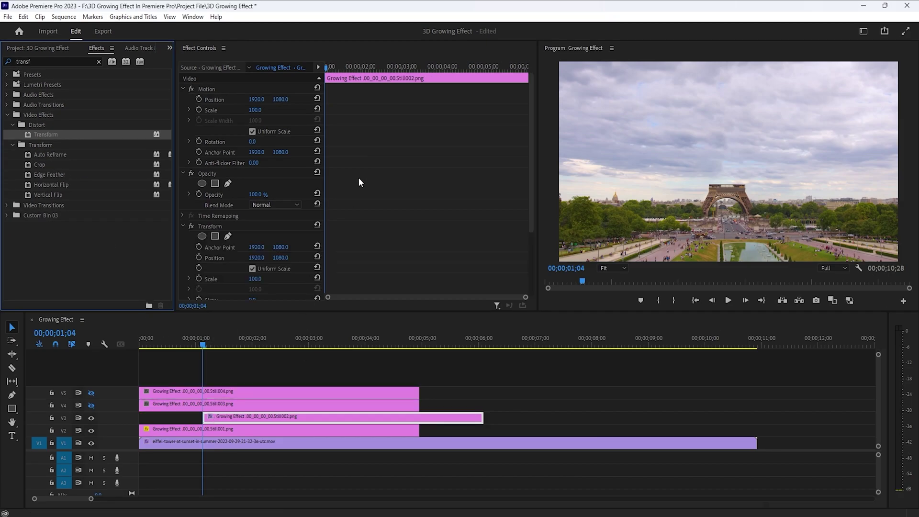
# Step: Keyframe the Transform effect's Position from 1920, 1547 at 00;00;01;04 to 1920, 1080 at 00;00;01;19
pyautogui.scroll(-4, 360, 182)
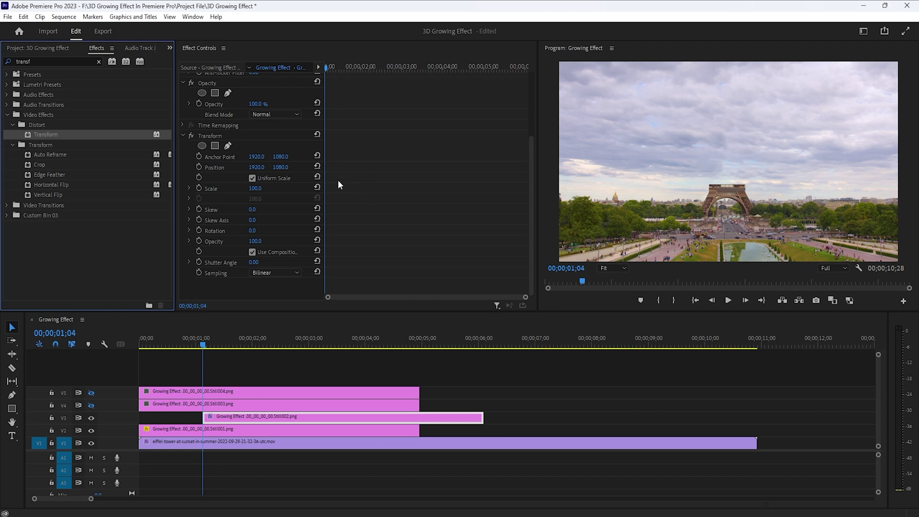
pyautogui.click(199, 166)
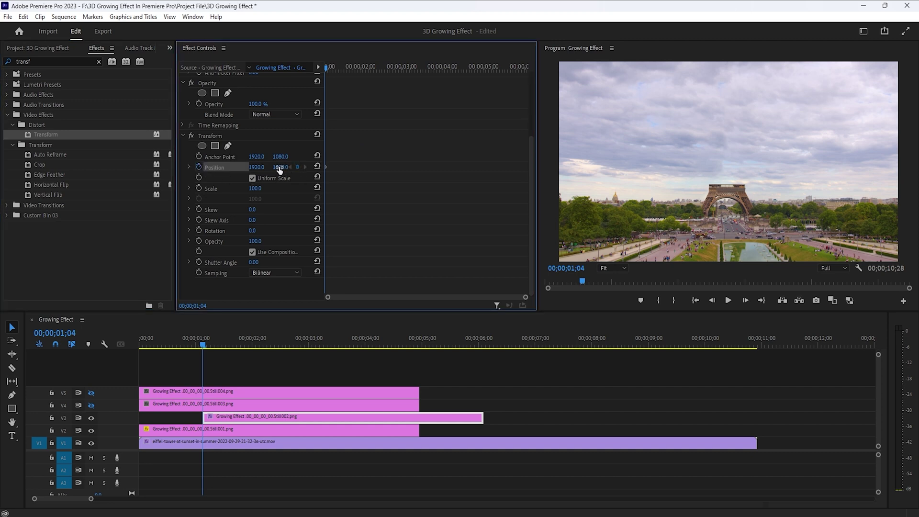
pyautogui.moveTo(280, 167); pyautogui.dragTo(453, 167)
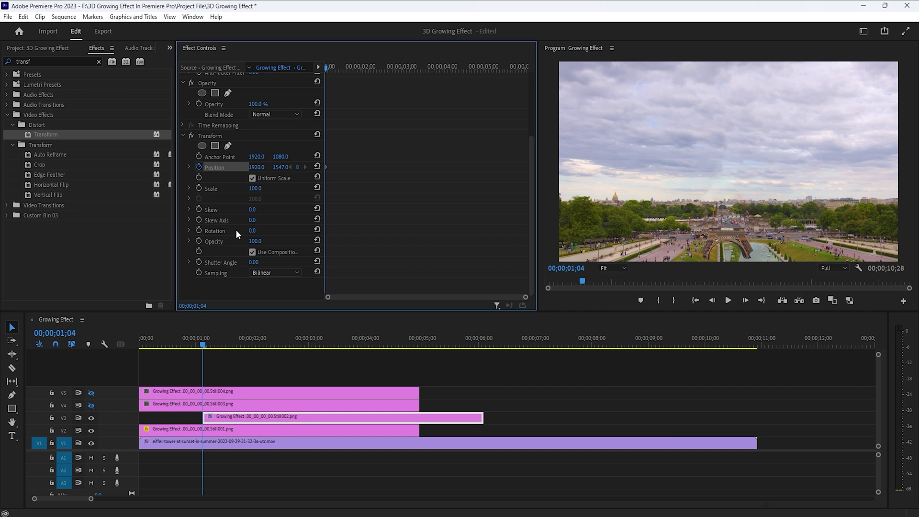
pyautogui.hotkey('shift', 'Right')
pyautogui.hotkey('shift', 'Right')
pyautogui.hotkey('shift', 'Right')
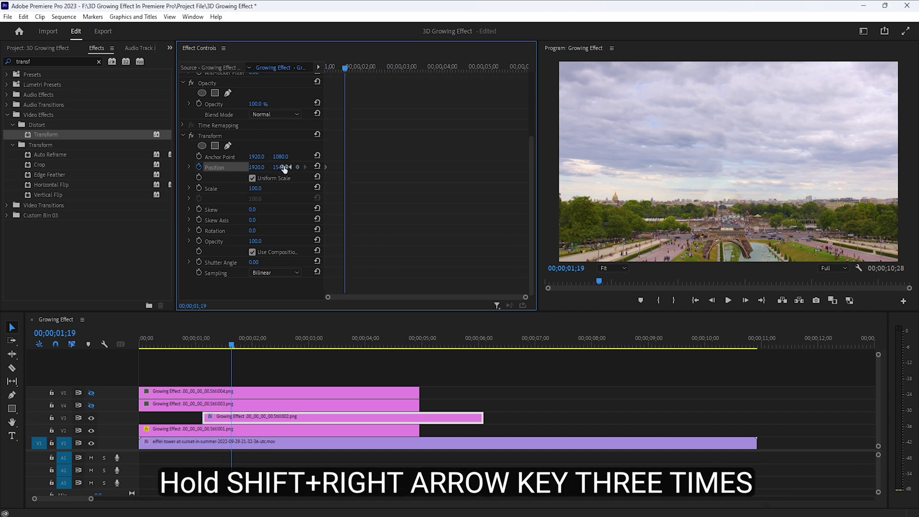
pyautogui.click(314, 166)
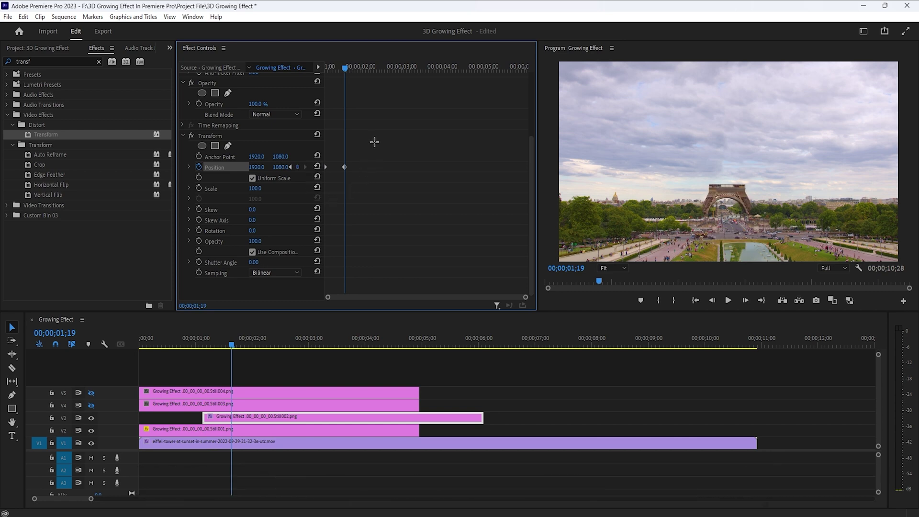
# Step: Apply Ease In and Ease Out to the Position keyframes, set Shutter Angle to 360 and preview the motion
pyautogui.rightClick(345, 167)
pyautogui.moveTo(397, 253)
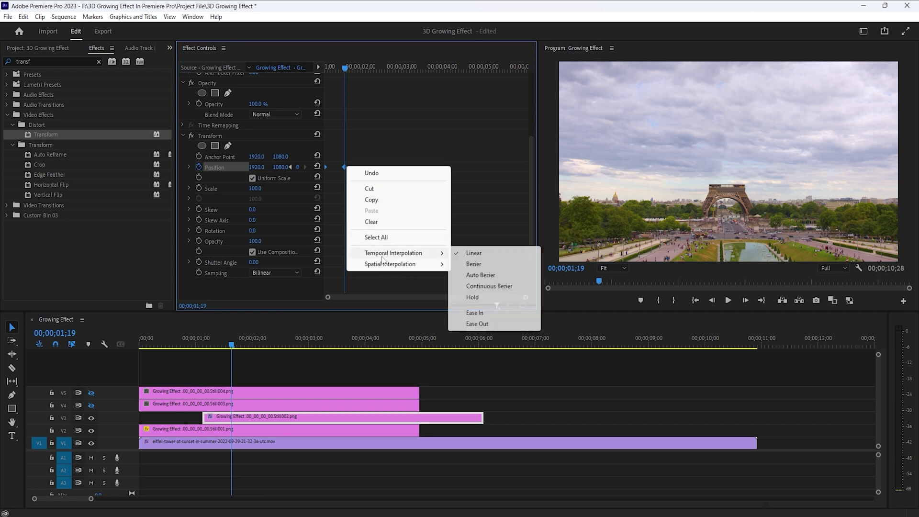
pyautogui.click(481, 316)
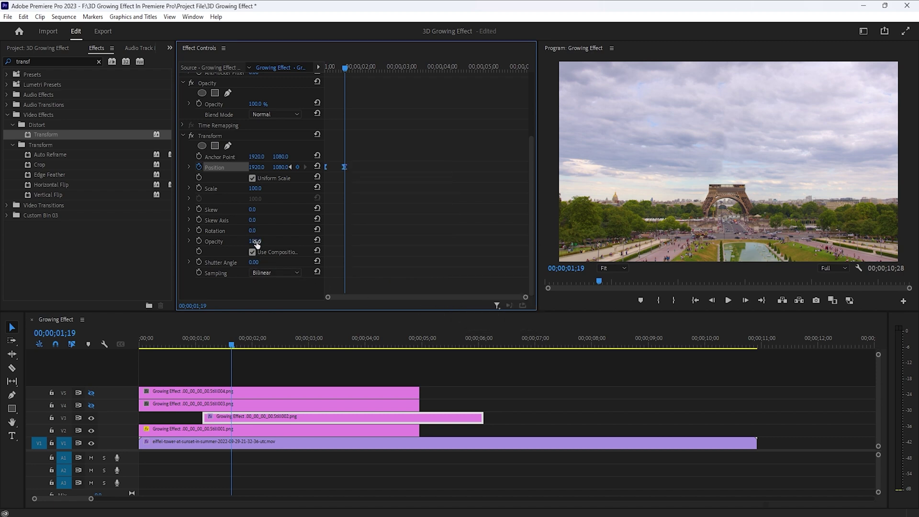
pyautogui.click(254, 263)
pyautogui.press('Return')
pyautogui.press('space')
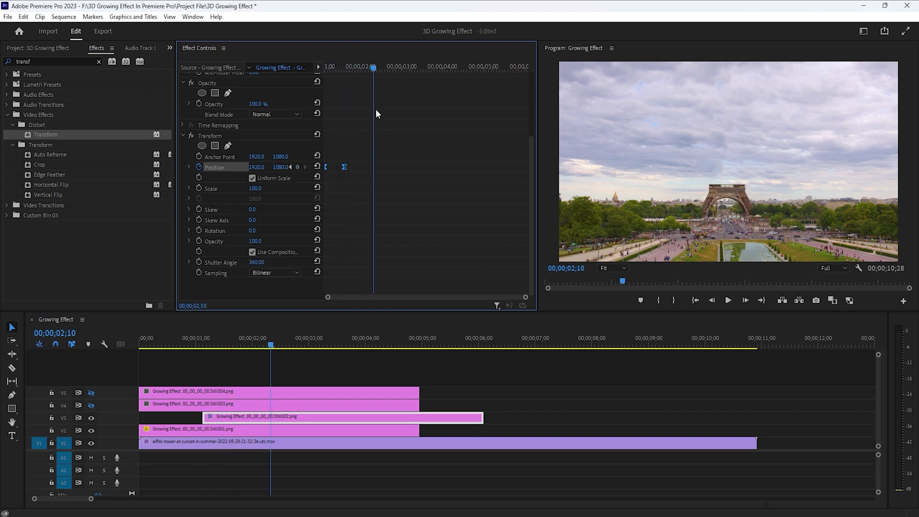
# Step: At 00;00;01;04, start a Pen opacity mask on the Still002 clip, tracing the ground line at the tower's feet
pyautogui.moveTo(372, 70); pyautogui.dragTo(306, 99)
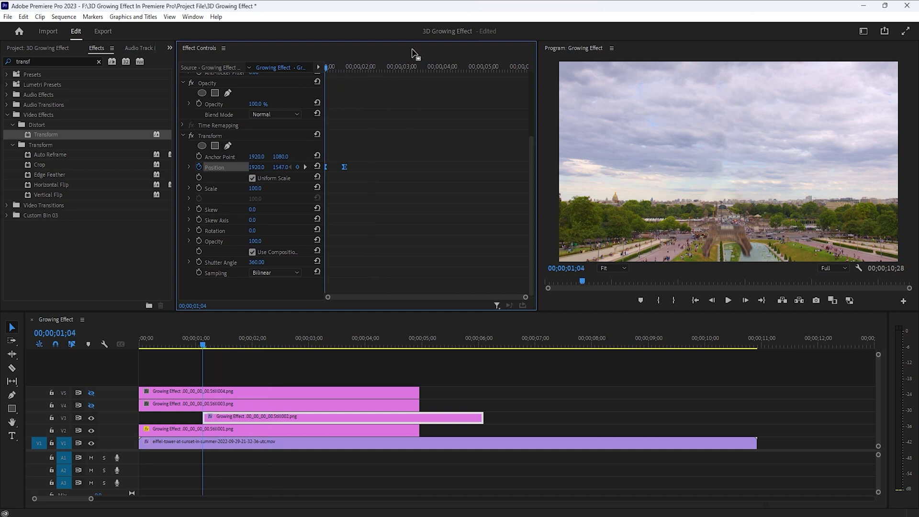
pyautogui.scroll(4, 390, 157)
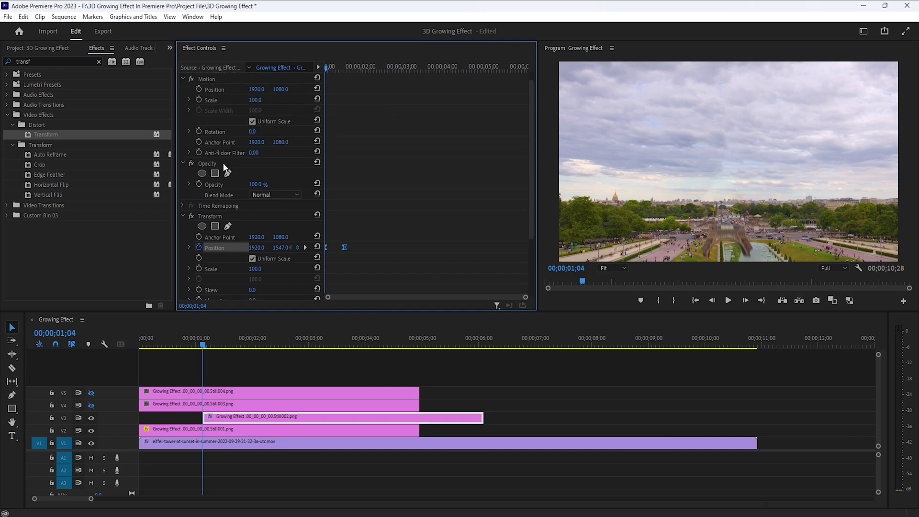
pyautogui.click(225, 164)
pyautogui.click(228, 174)
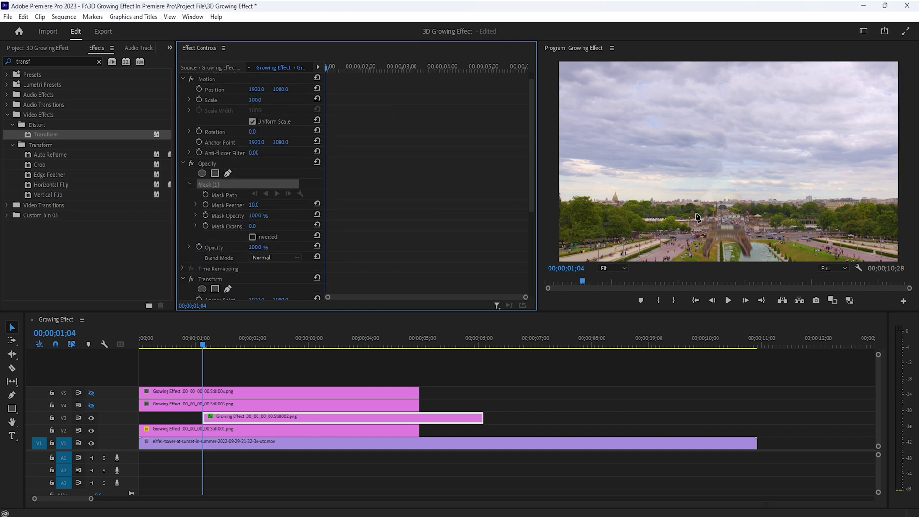
pyautogui.click(705, 218)
pyautogui.click(722, 222)
pyautogui.click(746, 219)
pyautogui.moveTo(763, 211); pyautogui.dragTo(767, 208)
# Step: Continue the mask up and around the area of the tower's base section, and close it at the starting point
pyautogui.moveTo(772, 191); pyautogui.dragTo(769, 185)
pyautogui.click(755, 160)
pyautogui.click(699, 167)
pyautogui.click(686, 182)
pyautogui.click(686, 207)
pyautogui.click(690, 225)
pyautogui.click(706, 218)
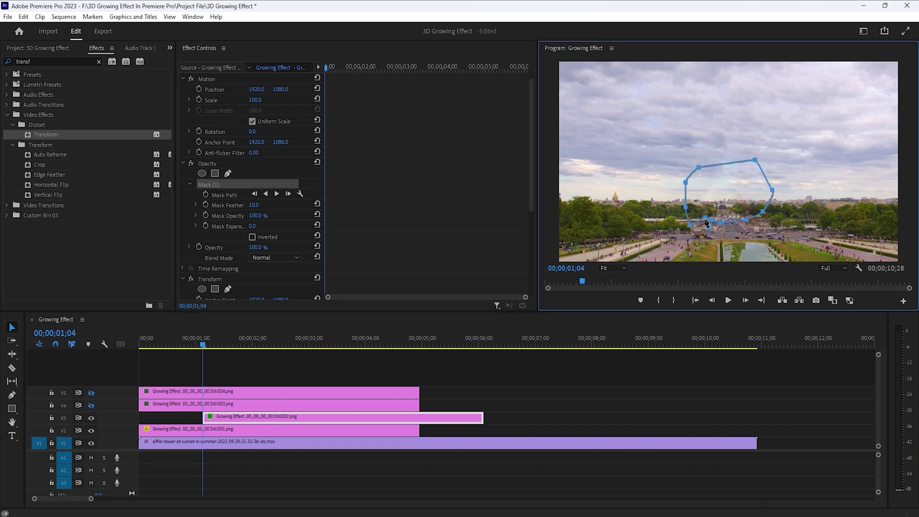
# Step: Play back the masked Still002 clip's rise from 00;00;01;04
pyautogui.moveTo(332, 66); pyautogui.dragTo(309, 72)
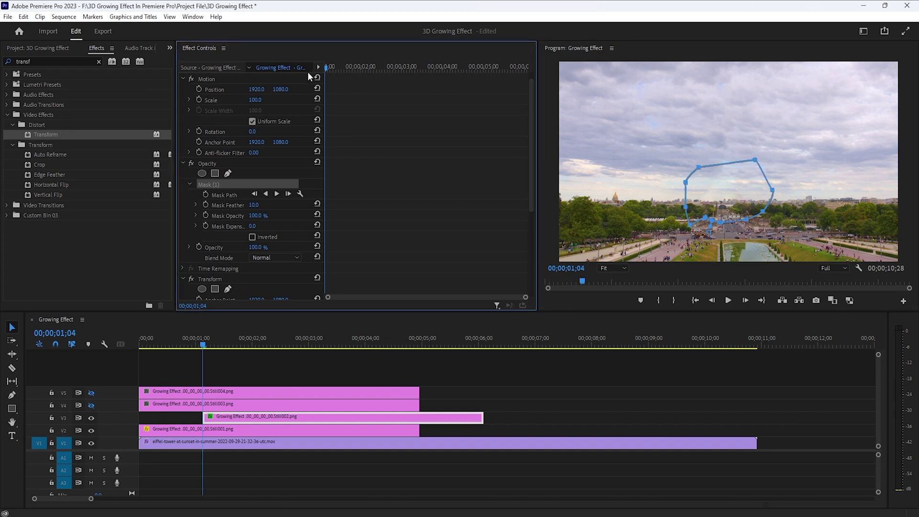
pyautogui.click(202, 363)
pyautogui.press('space')
pyautogui.press('space')
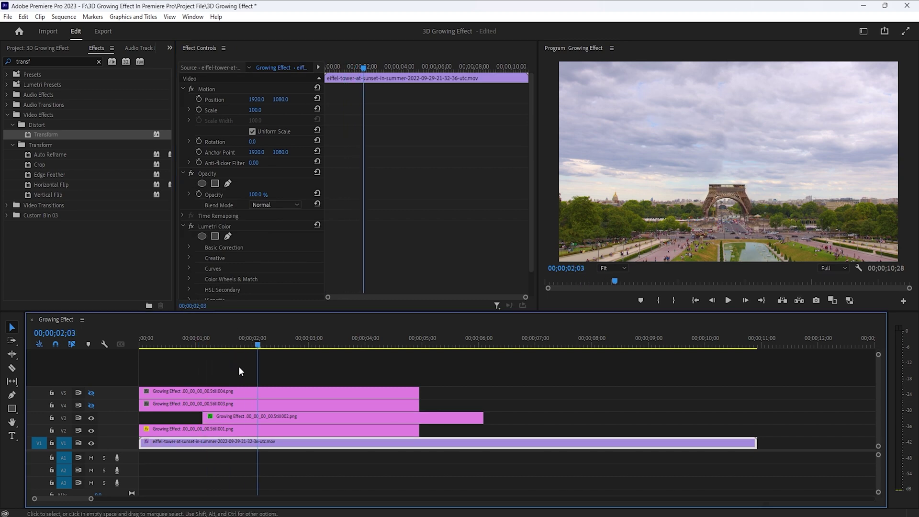
# Step: Move the Still003 clip to start at 00;00;01;19 on V4 and make that track visible
pyautogui.click(246, 422)
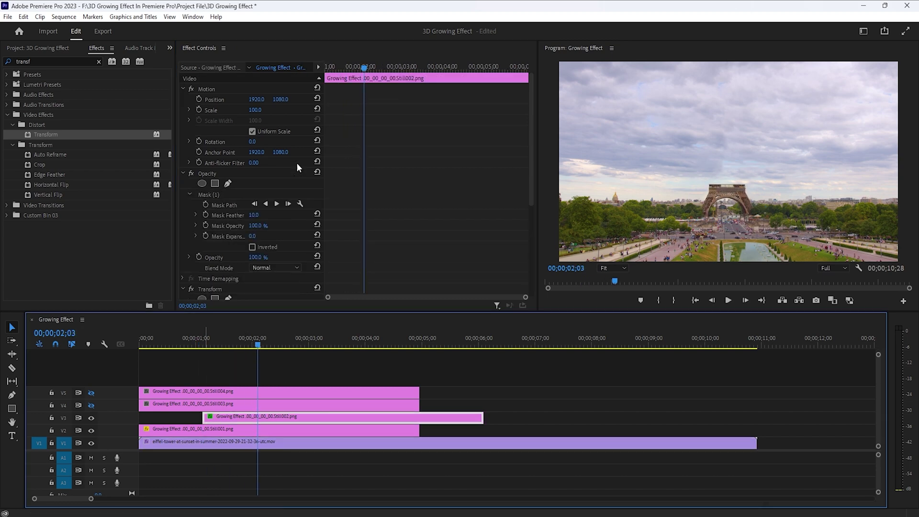
pyautogui.moveTo(361, 68); pyautogui.dragTo(306, 85)
pyautogui.hotkey('shift', 'Right')
pyautogui.hotkey('shift', 'Right')
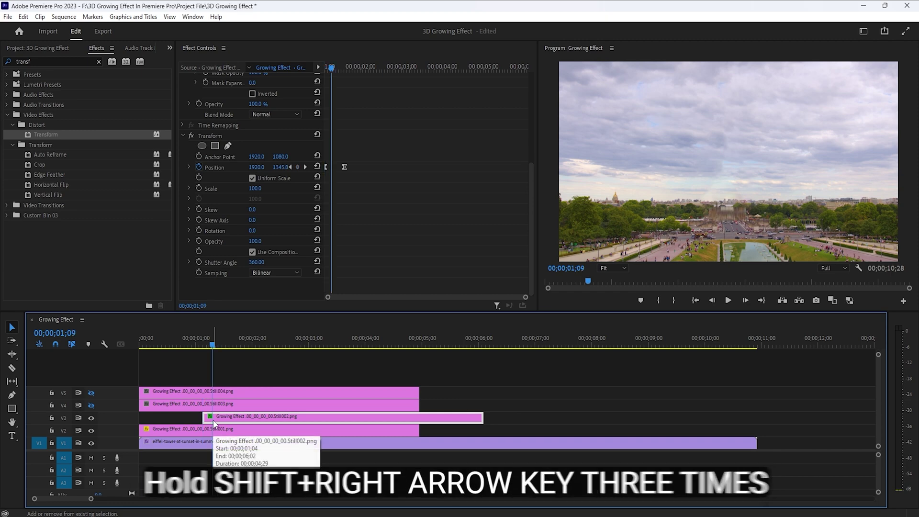
pyautogui.hotkey('shift', 'Right')
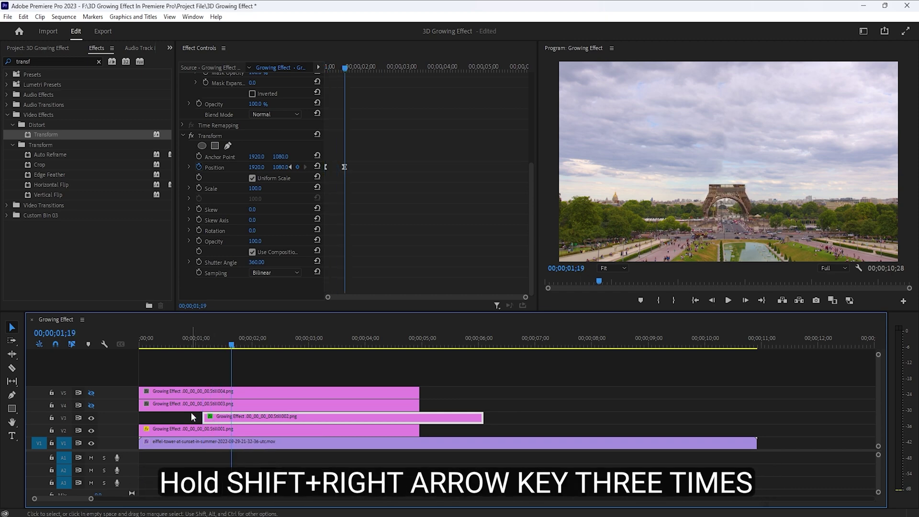
pyautogui.moveTo(183, 408); pyautogui.dragTo(279, 406)
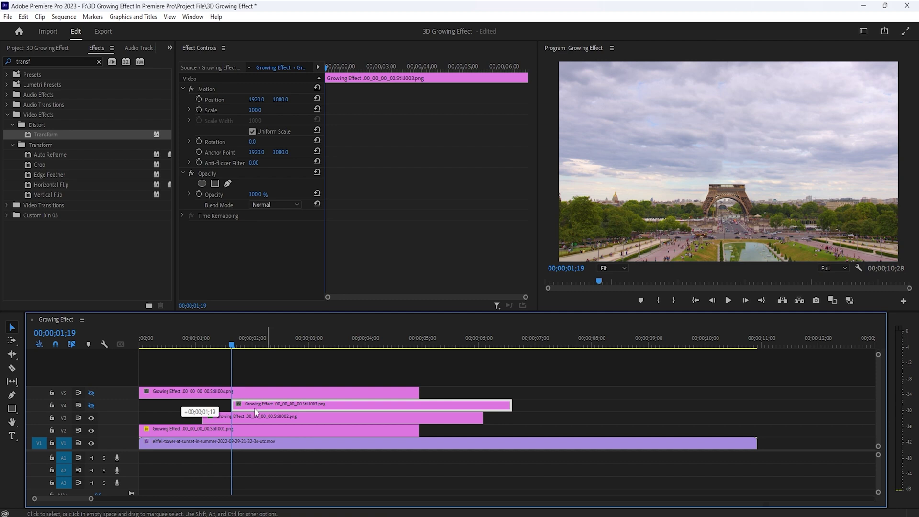
pyautogui.click(91, 406)
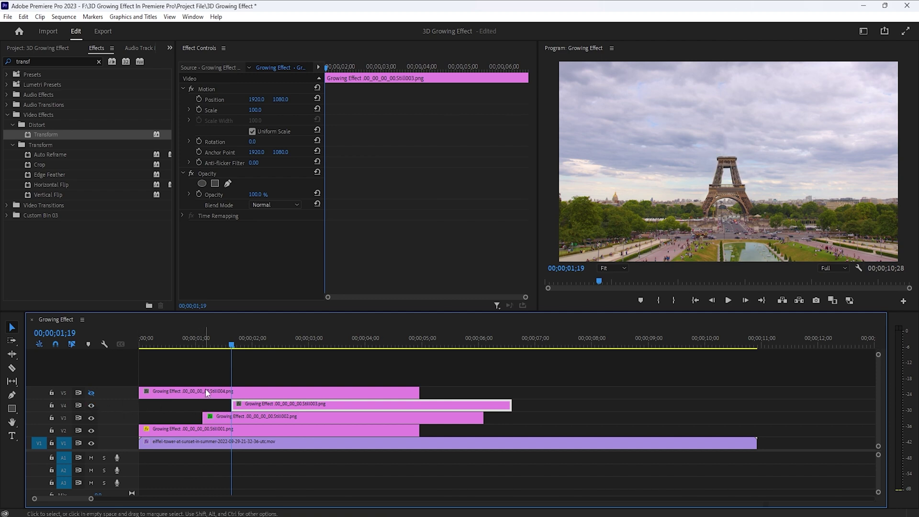
# Step: Apply the Transform effect to the Still003 clip and keyframe Position 1920, 1492 and Rotation 20° at 00;00;01;19
pyautogui.click(42, 134)
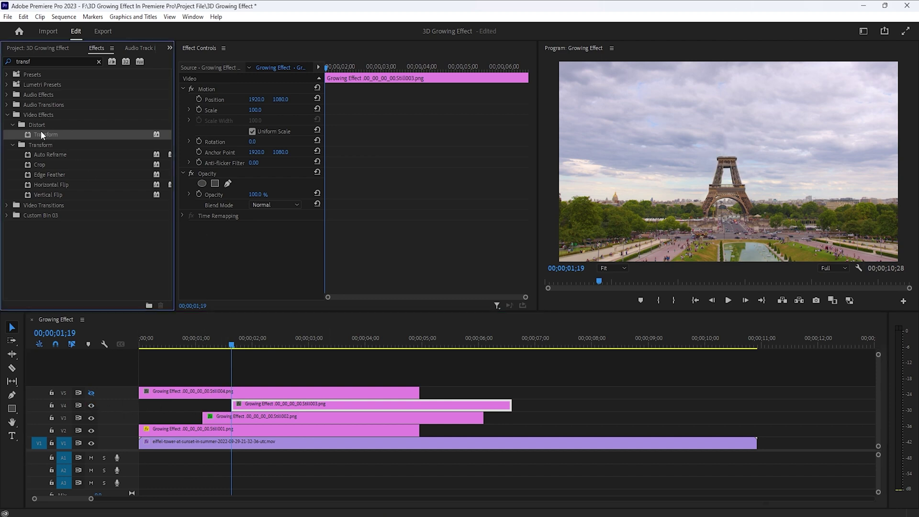
pyautogui.moveTo(33, 136); pyautogui.dragTo(245, 409)
pyautogui.scroll(-3, 376, 195)
pyautogui.scroll(-2, 376, 195)
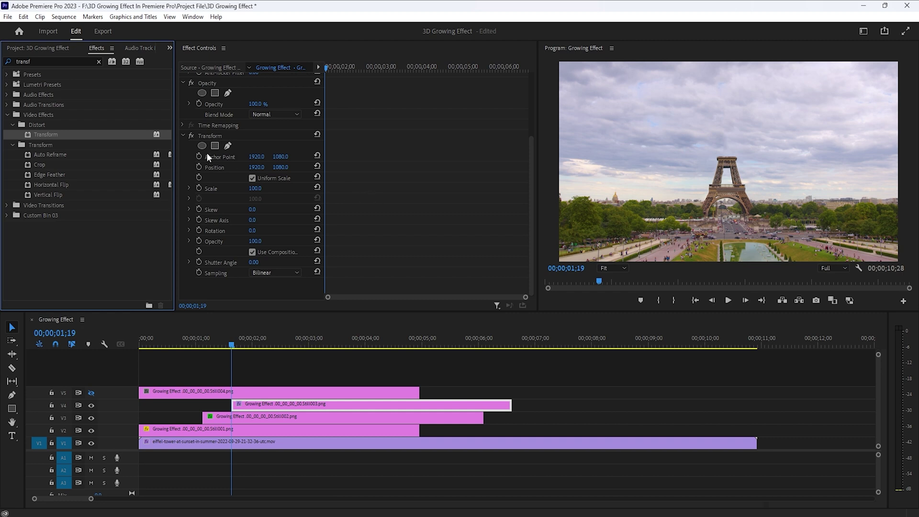
pyautogui.click(199, 167)
pyautogui.click(199, 230)
pyautogui.click(252, 231)
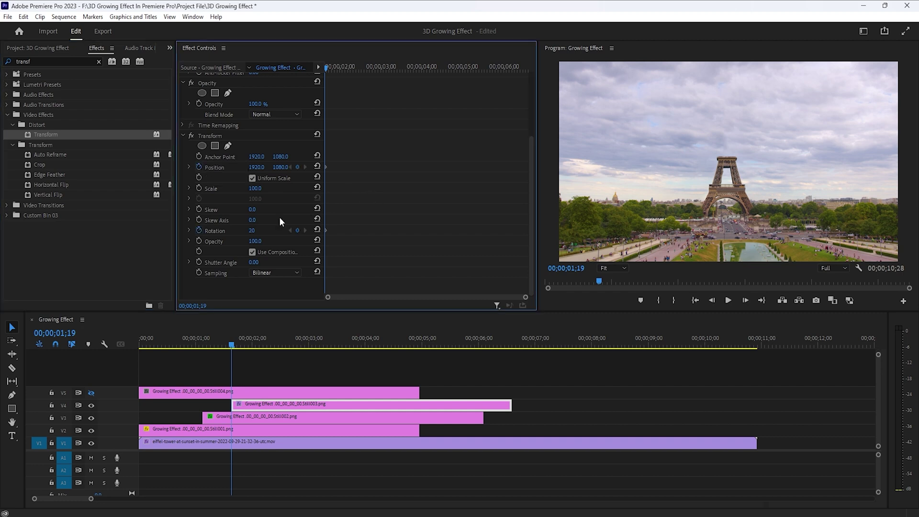
pyautogui.write('20')
pyautogui.press('Return')
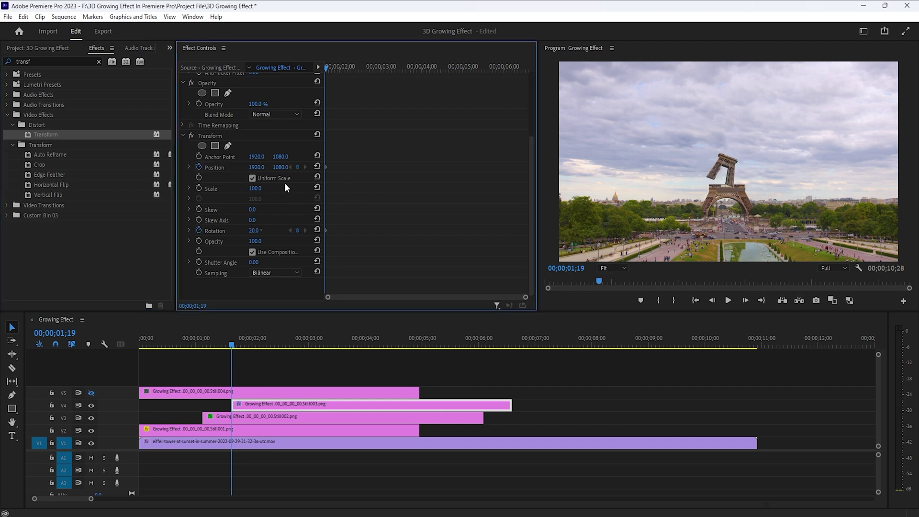
pyautogui.moveTo(282, 170); pyautogui.dragTo(463, 170)
# Step: At 00;00;02;04, keyframe the Still003 clip's Transform Position at 1920, 1080 and Rotation at 0° by resetting both
pyautogui.hotkey('shift', 'Right')
pyautogui.hotkey('shift', 'Right')
pyautogui.hotkey('shift', 'Right')
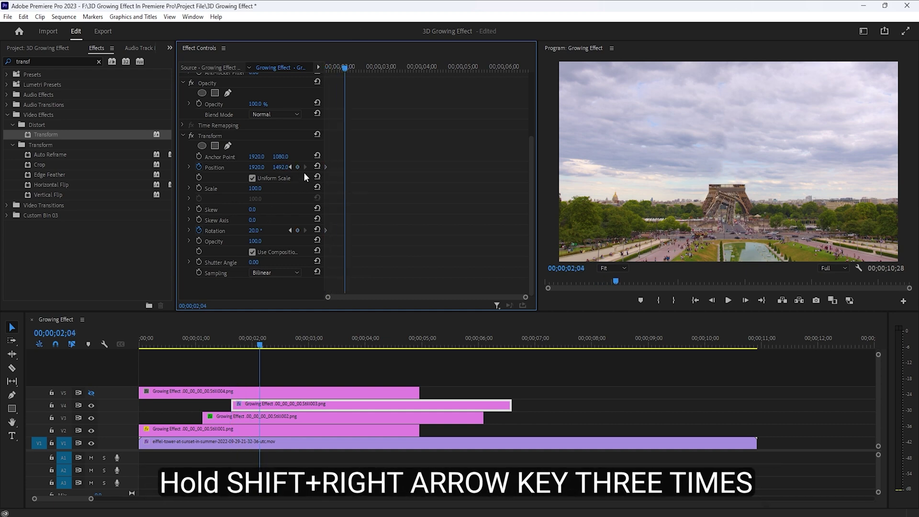
pyautogui.click(318, 165)
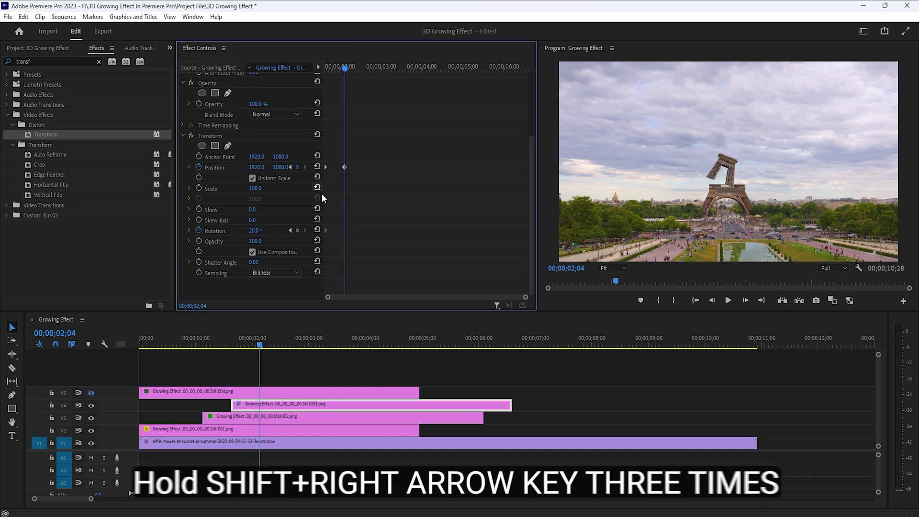
pyautogui.click(318, 230)
# Step: Set the Still003 clip's Shutter Angle to 360 and ease its Position and Rotation keyframes with temporal interpolation
pyautogui.click(256, 263)
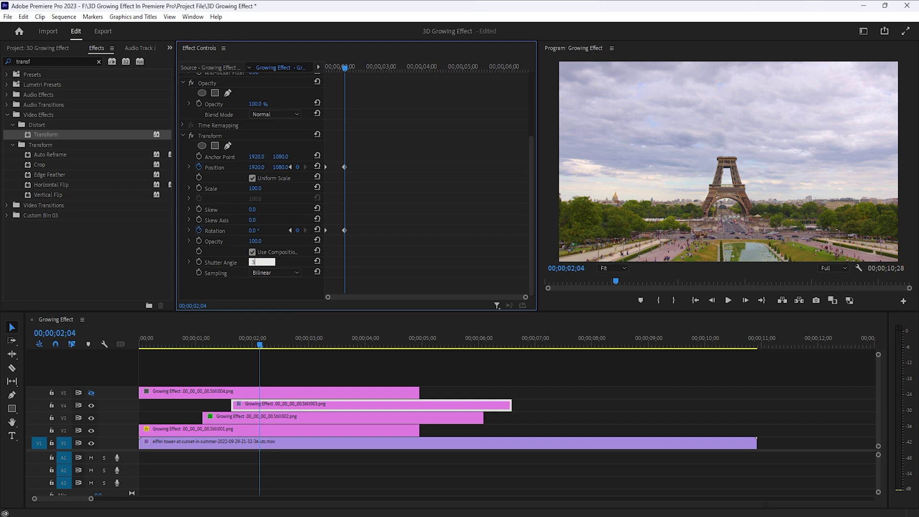
pyautogui.write('360')
pyautogui.press('Return')
pyautogui.moveTo(370, 144); pyautogui.dragTo(349, 231)
pyautogui.rightClick(344, 231)
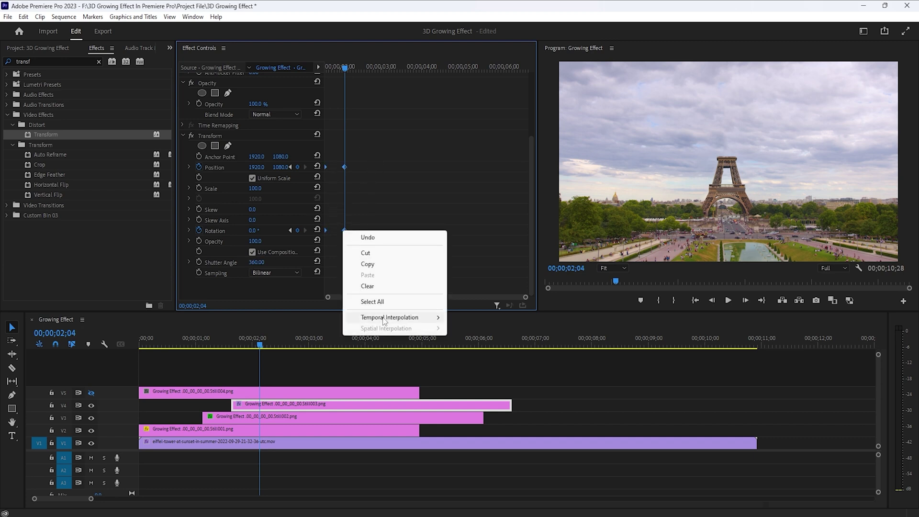
pyautogui.moveTo(383, 319)
pyautogui.click(479, 378)
# Step: Play back the rotating rise of the Still003 section over the tower's base
pyautogui.moveTo(254, 345); pyautogui.dragTo(201, 376)
pyautogui.press('space')
pyautogui.press('space')
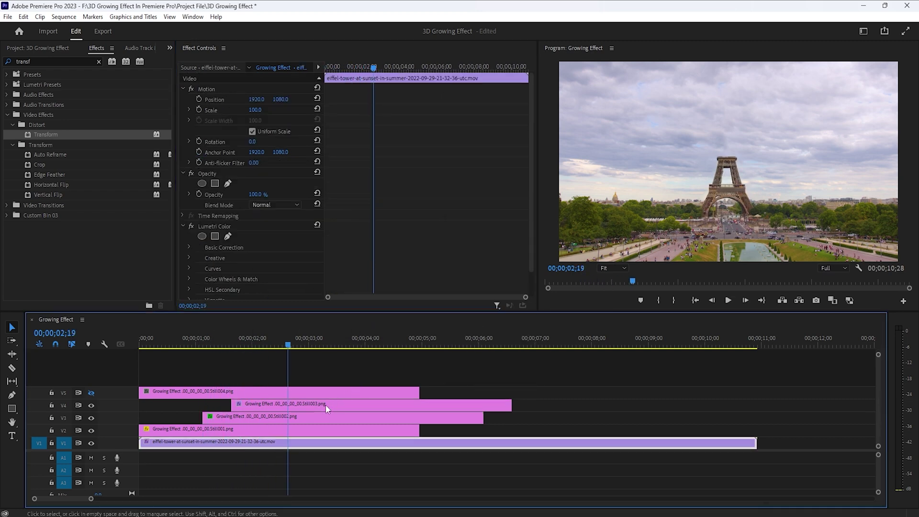
# Step: At 00;00;01;19, draw a closed Pen opacity mask on Still003 above the base section's top edge, with Mask Feather 0
pyautogui.click(284, 406)
pyautogui.press('Up')
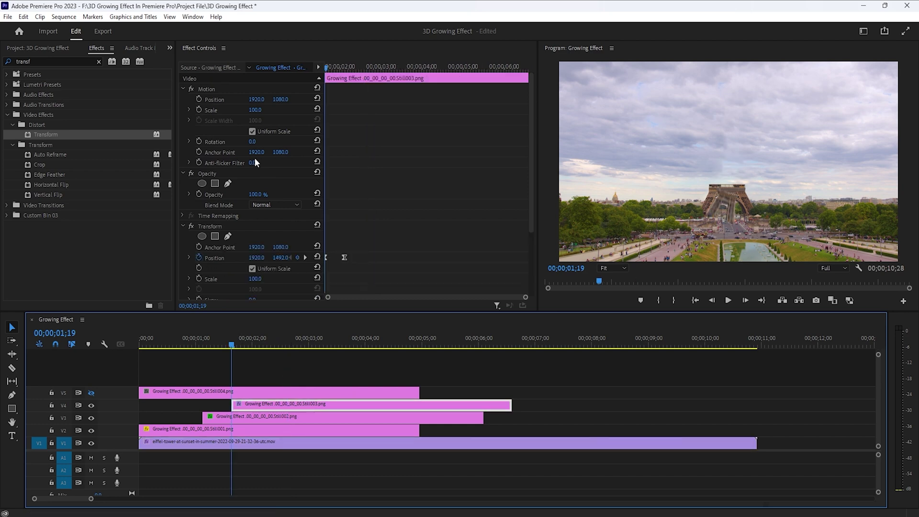
pyautogui.click(229, 184)
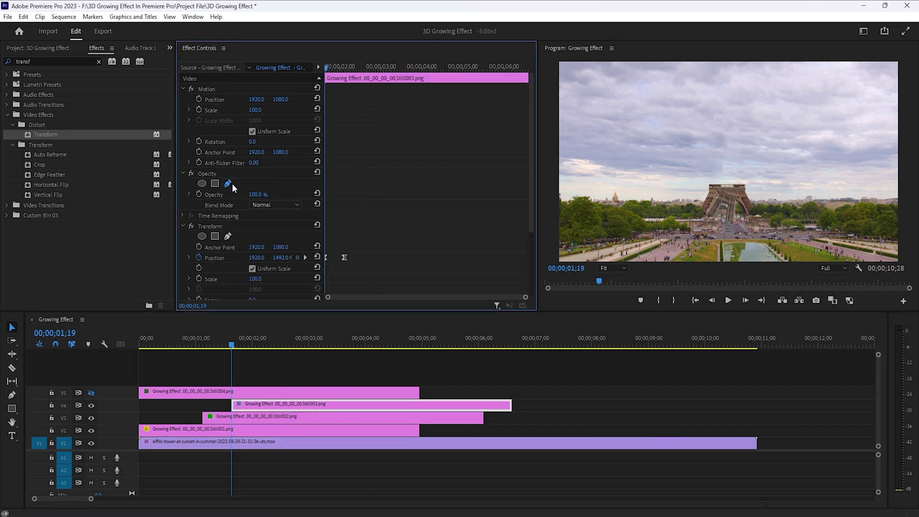
pyautogui.click(708, 184)
pyautogui.click(753, 184)
pyautogui.click(759, 130)
pyautogui.click(726, 89)
pyautogui.click(687, 122)
pyautogui.click(677, 171)
pyautogui.click(708, 184)
pyautogui.click(255, 218)
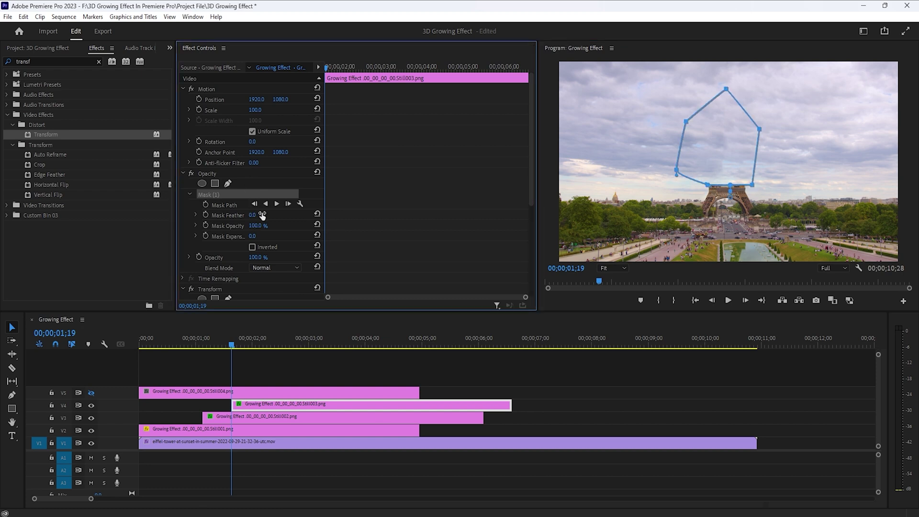
# Step: Play back the masked Still003 section emerging from the top of the base
pyautogui.click(249, 441)
pyautogui.press('space')
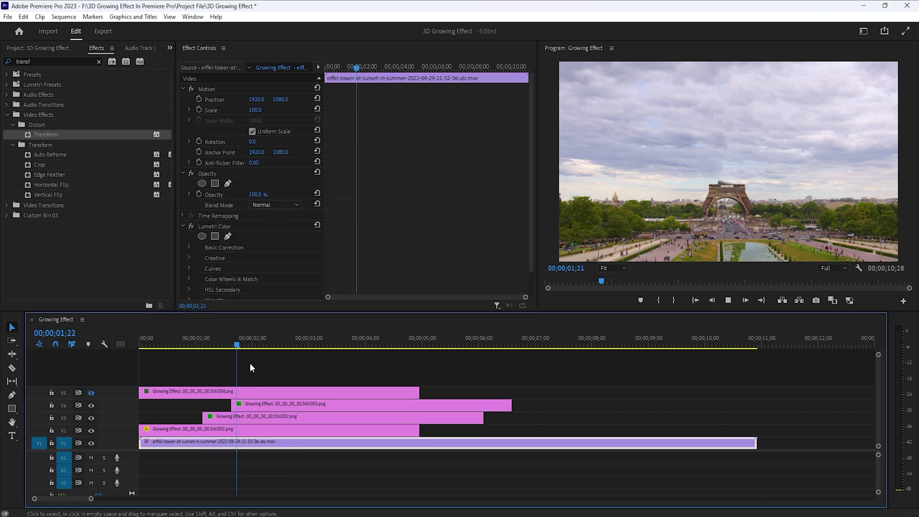
pyautogui.press('space')
# Step: Move the Still004 clip to start at 00;00;02;04 on V5 and make that track visible
pyautogui.click(262, 403)
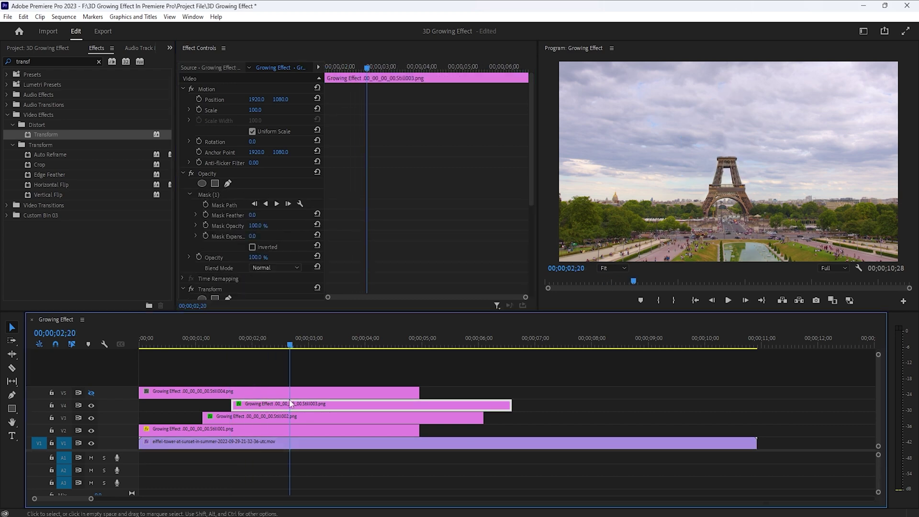
pyautogui.moveTo(367, 69); pyautogui.dragTo(265, 109)
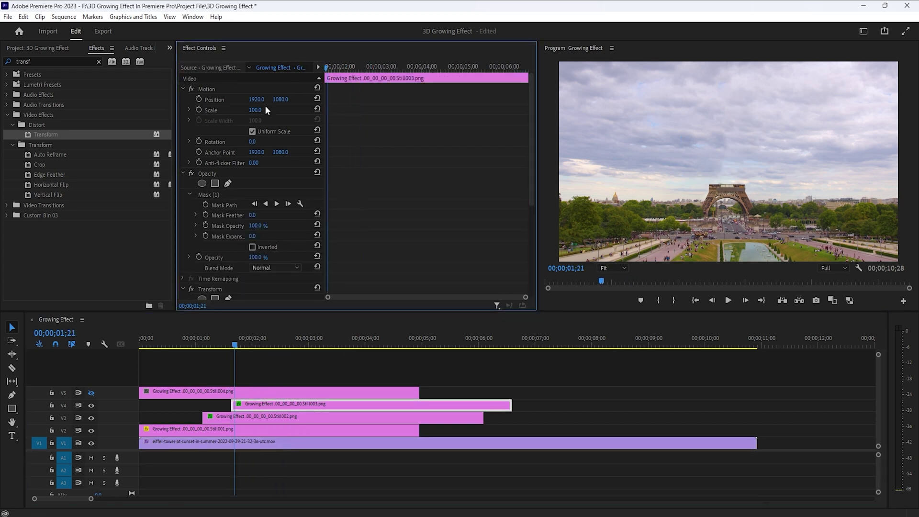
pyautogui.press('Right')
pyautogui.press('Right')
pyautogui.press('Right')
pyautogui.press('Right')
pyautogui.press('Right')
pyautogui.press('Right')
pyautogui.press('Right')
pyautogui.press('Right')
pyautogui.press('Right')
pyautogui.press('Right')
pyautogui.press('Right')
pyautogui.press('Right')
pyautogui.press('Right')
pyautogui.press('Right')
pyautogui.press('Right')
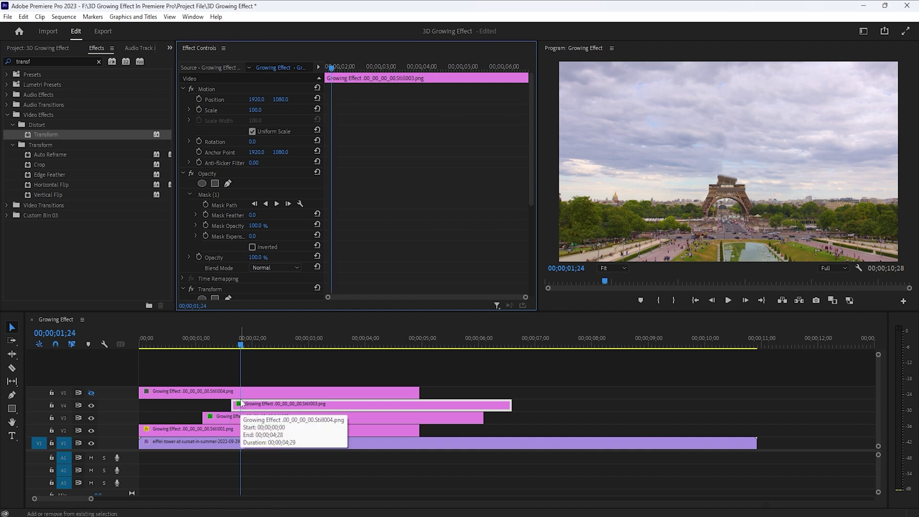
pyautogui.moveTo(214, 395); pyautogui.dragTo(327, 396)
pyautogui.click(91, 392)
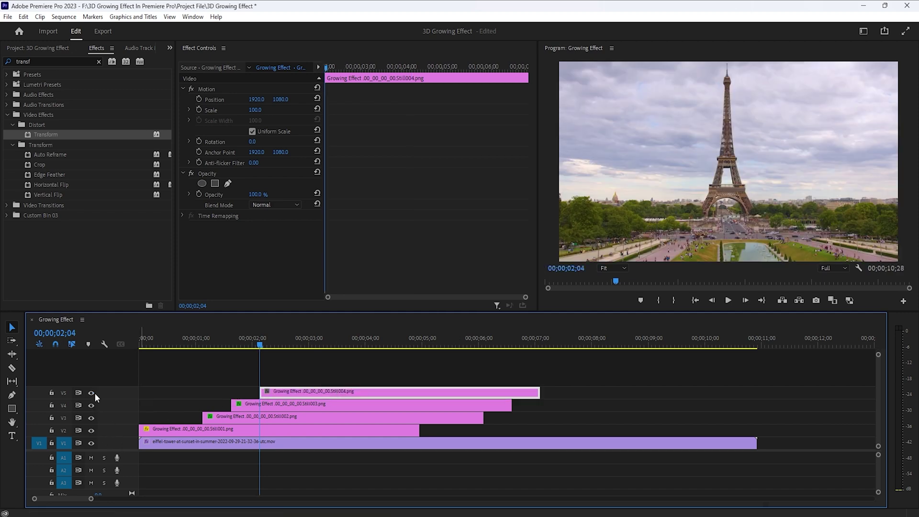
# Step: Apply Transform to the Still004 clip and keyframe Position from 1920, 2127 at 00;00;02;04 to 1920, 1080 at 00;00;02;19
pyautogui.moveTo(27, 135); pyautogui.dragTo(270, 390)
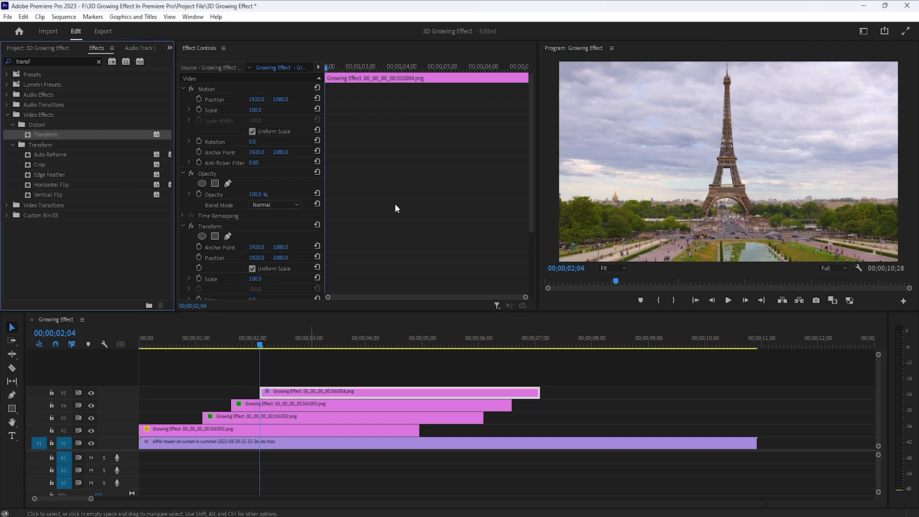
pyautogui.scroll(-4, 391, 202)
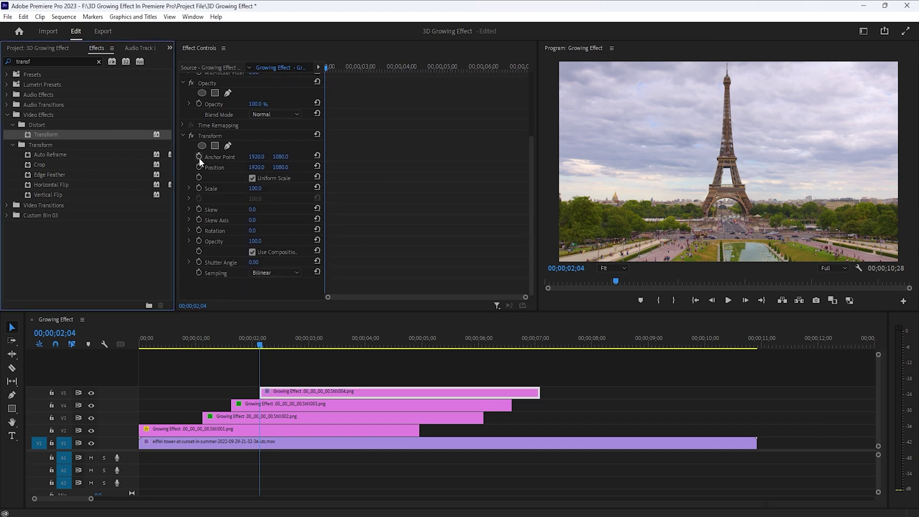
pyautogui.click(199, 167)
pyautogui.moveTo(279, 168); pyautogui.dragTo(782, 168)
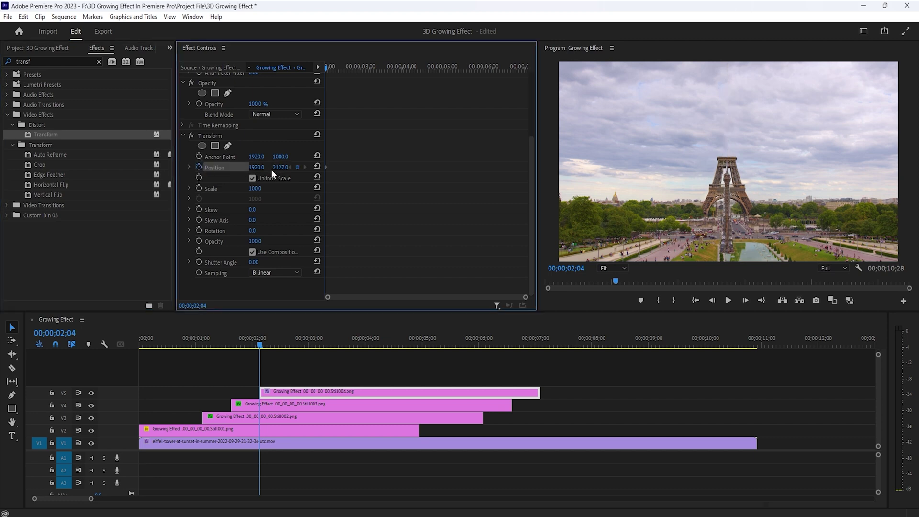
pyautogui.hotkey('shift', 'Right')
pyautogui.hotkey('shift', 'Right')
pyautogui.hotkey('shift', 'Right')
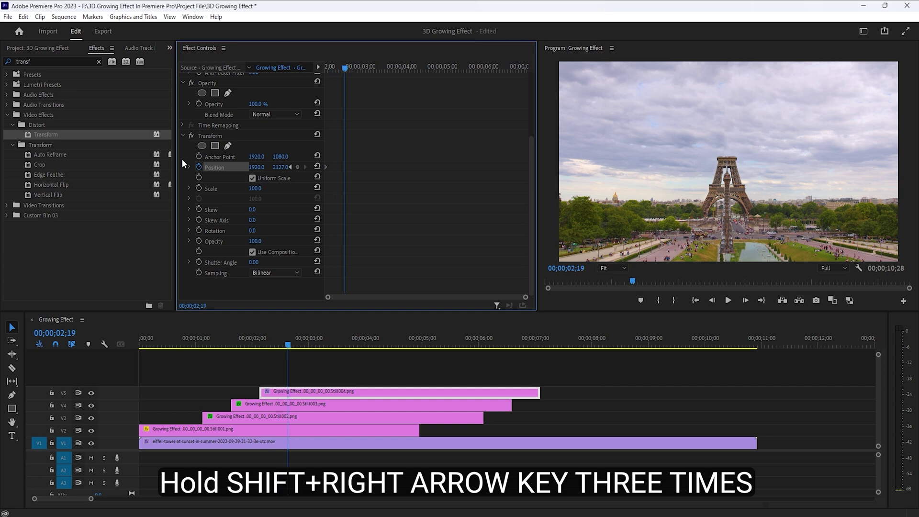
pyautogui.click(317, 166)
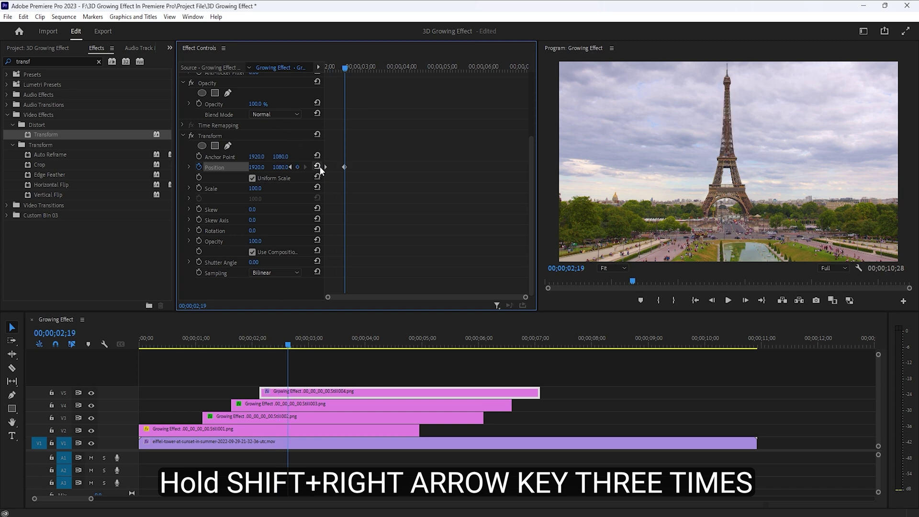
# Step: Ease the Still004 clip's Position keyframes with temporal interpolation and set its Shutter Angle to 360
pyautogui.rightClick(346, 168)
pyautogui.moveTo(389, 255)
pyautogui.click(474, 315)
pyautogui.click(262, 261)
pyautogui.write('360')
pyautogui.press('Return')
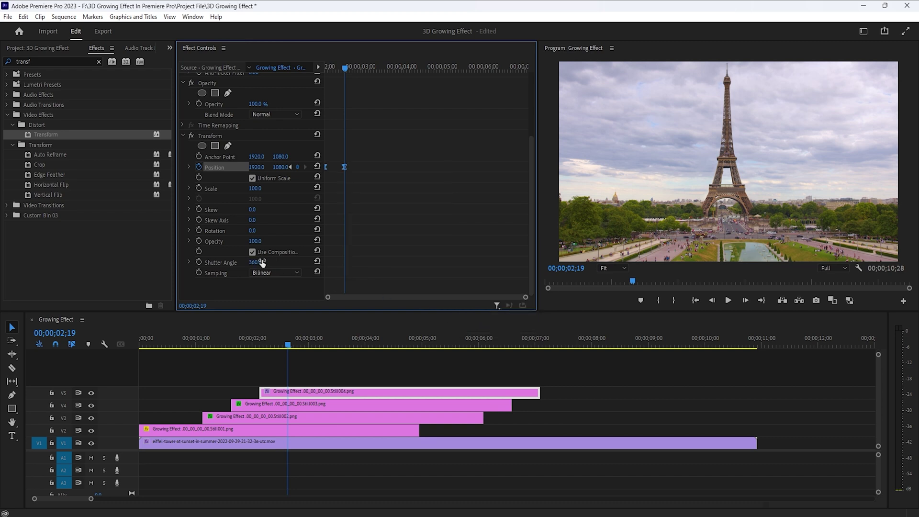
# Step: Play back the rise of the Still004 top section
pyautogui.press('Up')
pyautogui.press('space')
pyautogui.press('space')
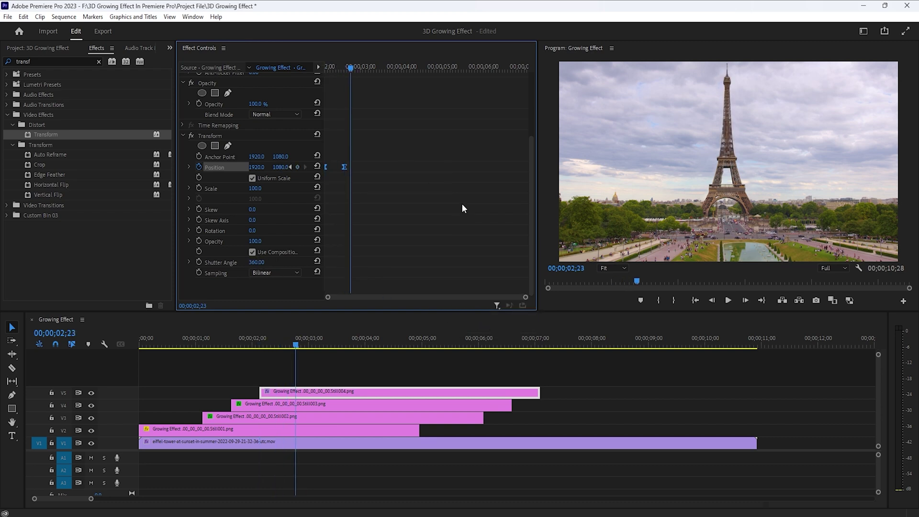
# Step: Draw a closed Pen opacity mask on the Still004 clip above the middle section's top edge and adjust its Mask Feather
pyautogui.click(289, 396)
pyautogui.click(227, 173)
pyautogui.hotkey('shift', 'Left')
pyautogui.click(714, 157)
pyautogui.click(739, 158)
pyautogui.moveTo(755, 153); pyautogui.dragTo(755, 145)
pyautogui.moveTo(753, 95); pyautogui.dragTo(749, 90)
pyautogui.click(739, 69)
pyautogui.click(715, 157)
pyautogui.click(256, 205)
# Step: Play back the complete tower growing animation from the start of the sequence
pyautogui.click(345, 443)
pyautogui.press('Home')
pyautogui.press('space')
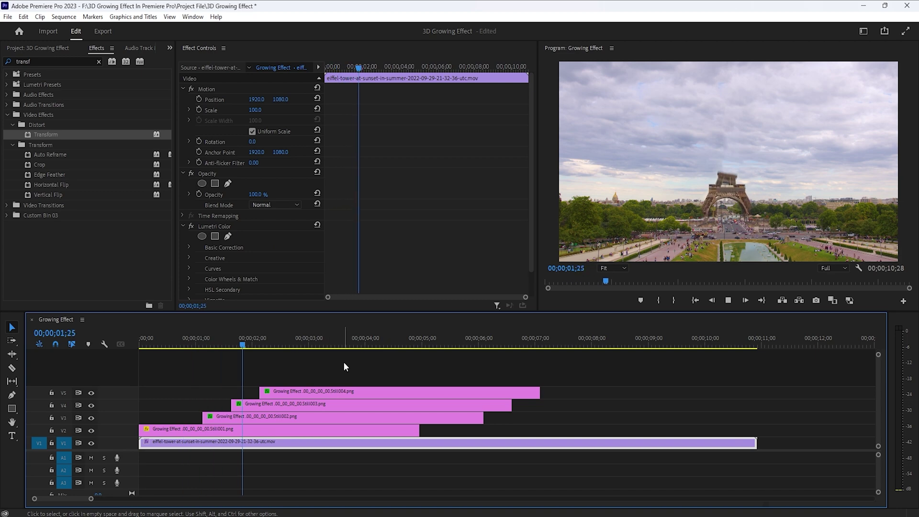
pyautogui.press('space')
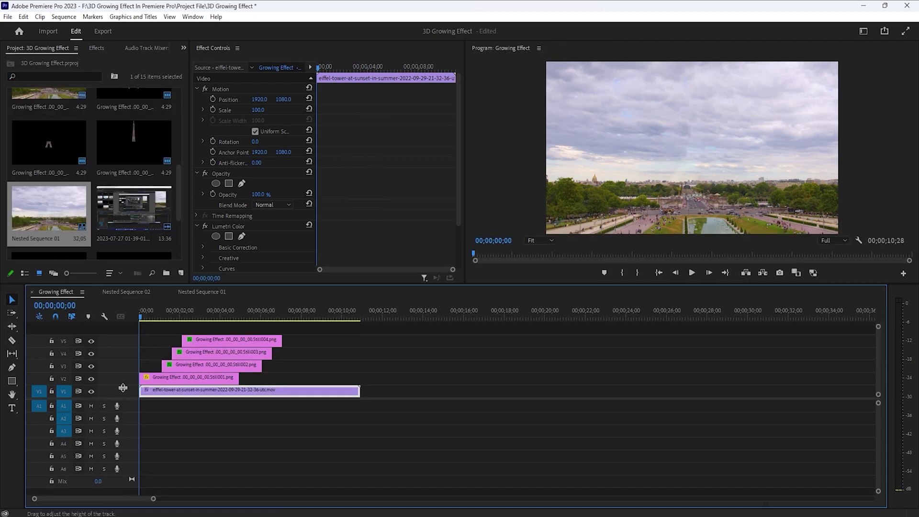
# Step: Copy the sound-effect clips on A1 to A6 from Nested Sequence 02 into the Growing Effect sequence
pyautogui.click(121, 292)
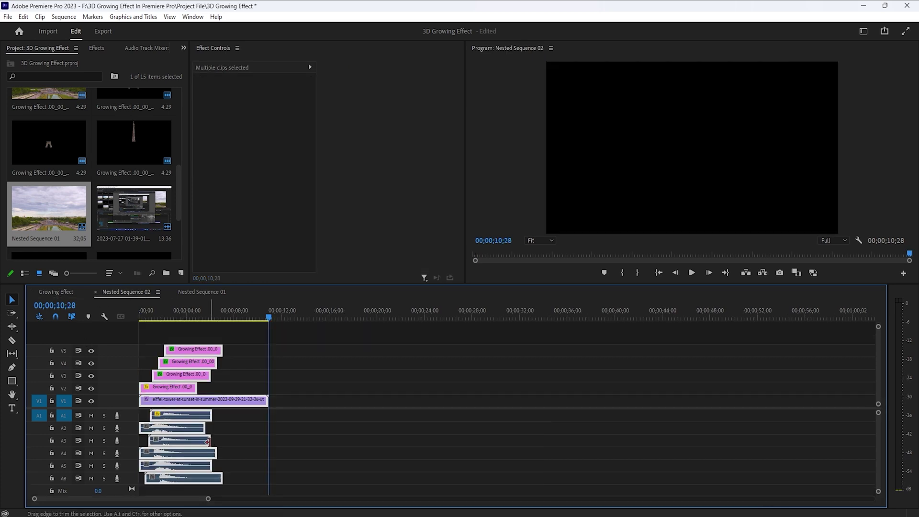
pyautogui.moveTo(242, 422); pyautogui.dragTo(140, 484)
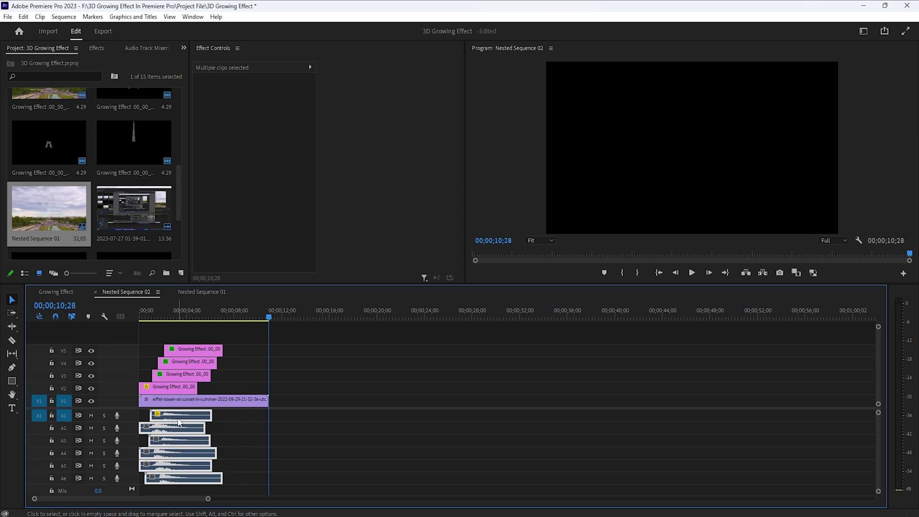
pyautogui.click(65, 297)
pyautogui.click(219, 311)
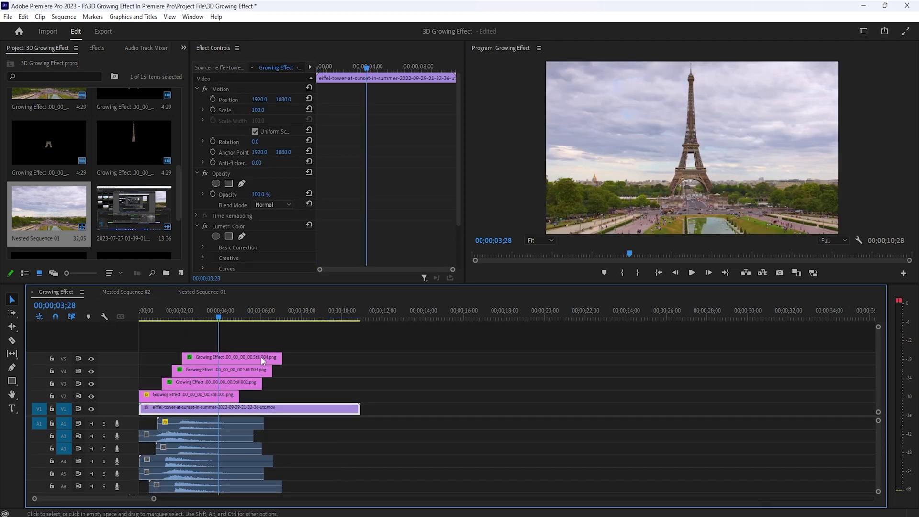
# Step: Nest the background video and the four tower still clips on V1 to V5 into one sequence
pyautogui.moveTo(271, 336); pyautogui.dragTo(180, 412)
pyautogui.rightClick(177, 408)
pyautogui.click(206, 284)
pyautogui.click(437, 278)
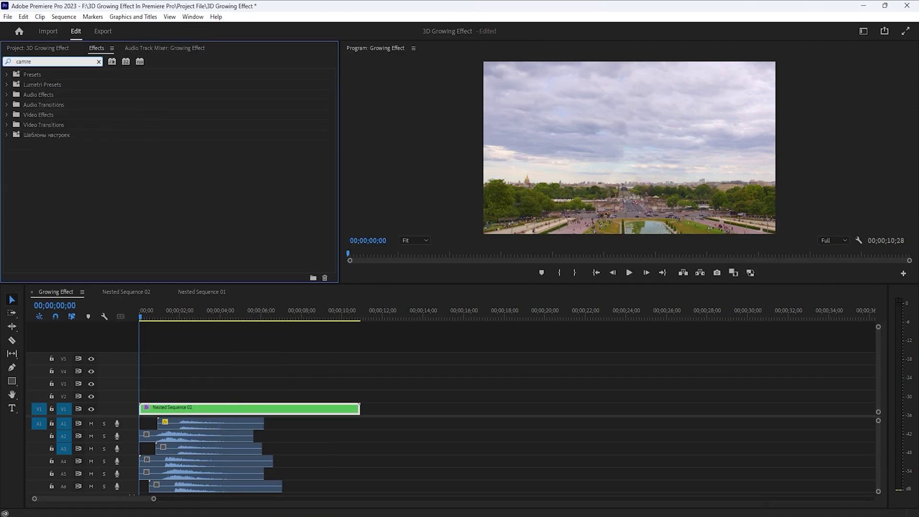
# Step: Find the camera shake preset in the effects, apply it to the nested clip on V1 and play back the result
pyautogui.press('BackSpace')
pyautogui.press('BackSpace')
pyautogui.write('era sha')
pyautogui.moveTo(54, 154); pyautogui.dragTo(178, 413)
pyautogui.click(99, 62)
pyautogui.click(304, 387)
pyautogui.press('space')
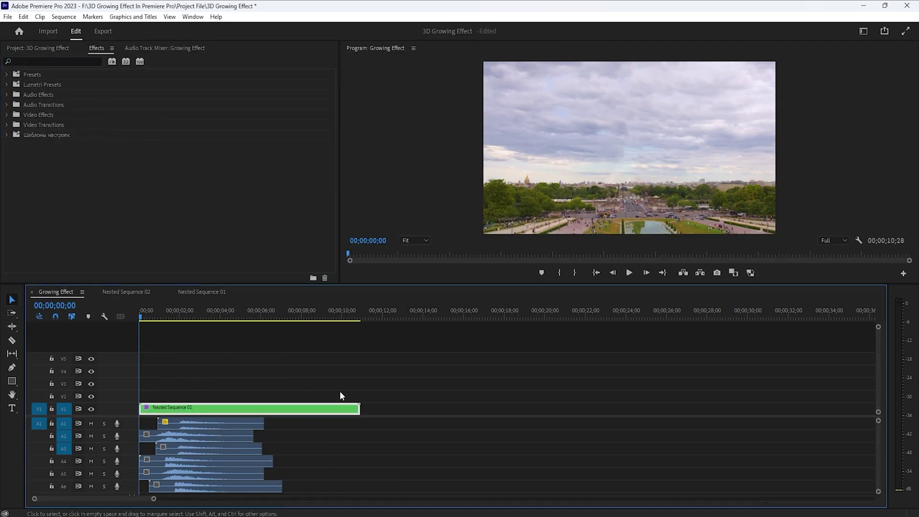